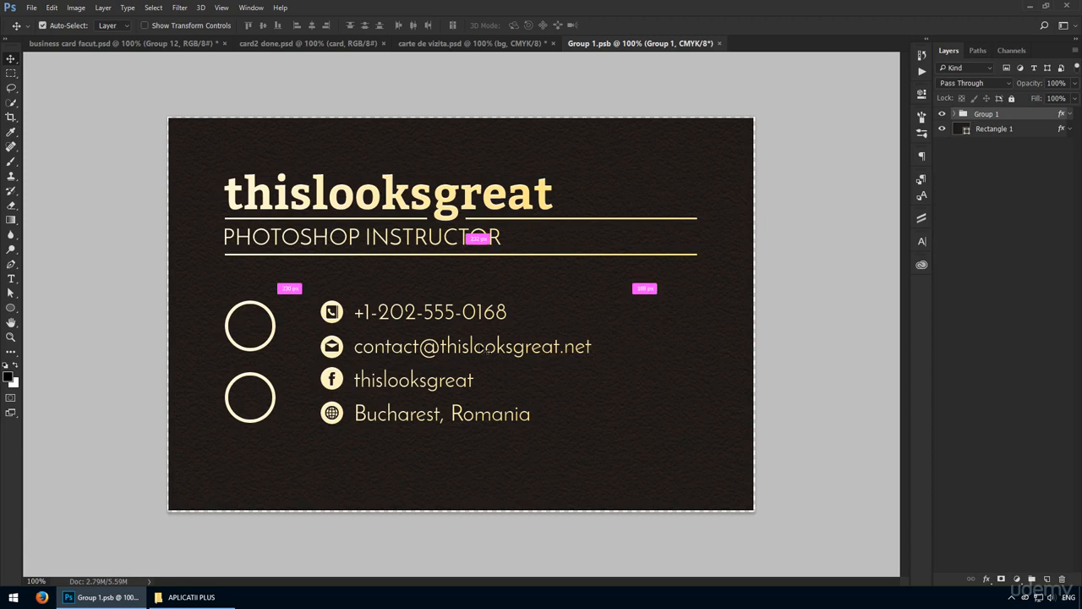
Make the contact details text bold with 70 px line spacing.
ctrl+click(486, 347)
click(922, 241)
click(901, 255)
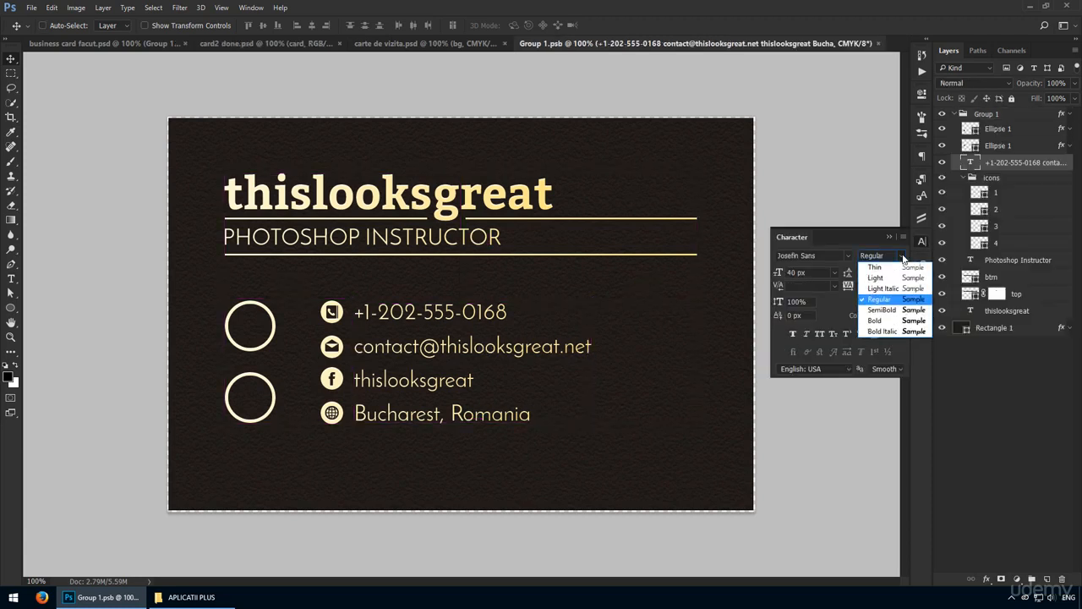
click(879, 313)
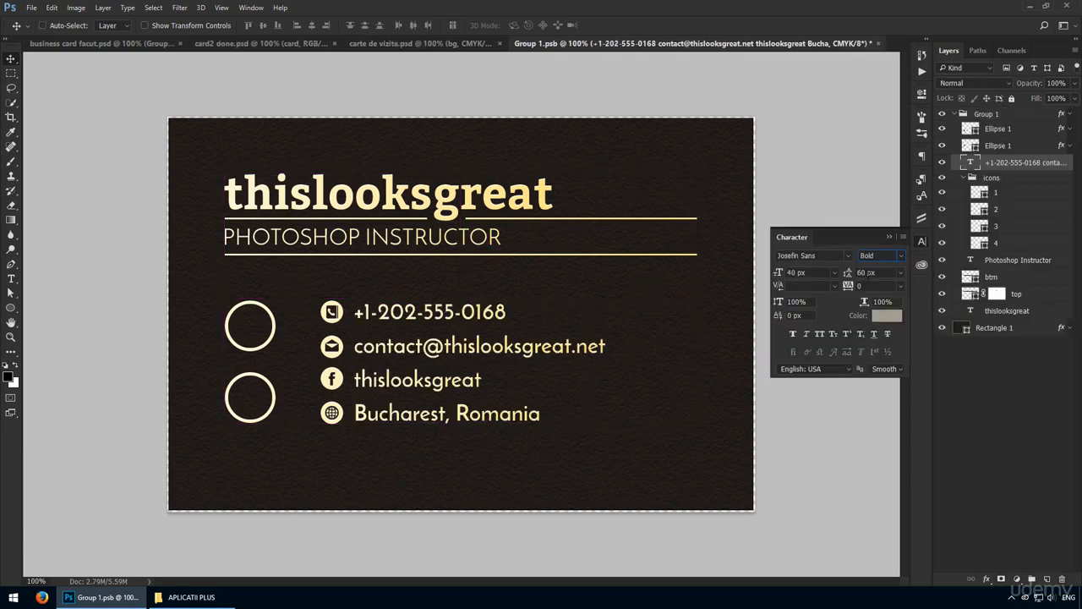
text(70)
key(Return)
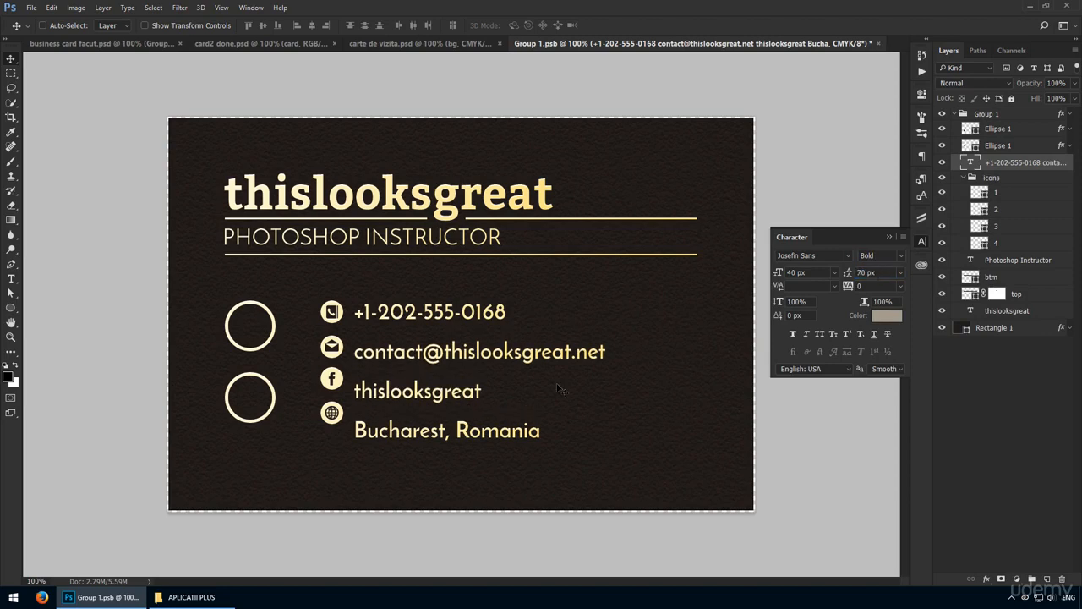
Measure the gap beside the Bucharest line and select all four contact icons for alignment.
key(z)
mouse_move(408, 431)
mouse_down()
mouse_move(391, 448)
mouse_move(415, 447)
mouse_up()
key(m)
drag(422, 356, 691, 470)
key(v)
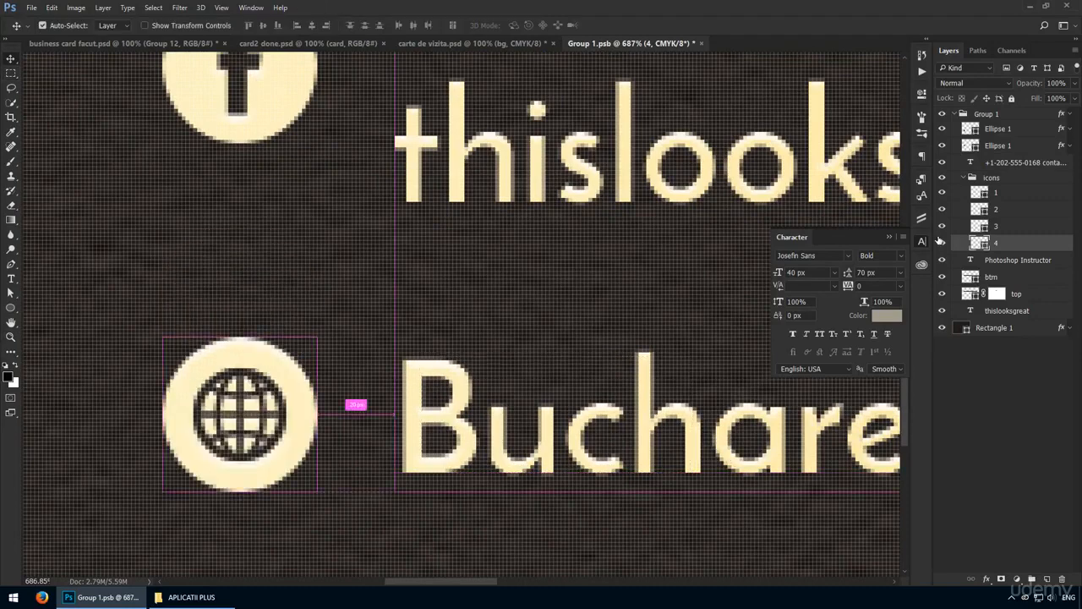
key(ctrl+1)
shift+click(1013, 194)
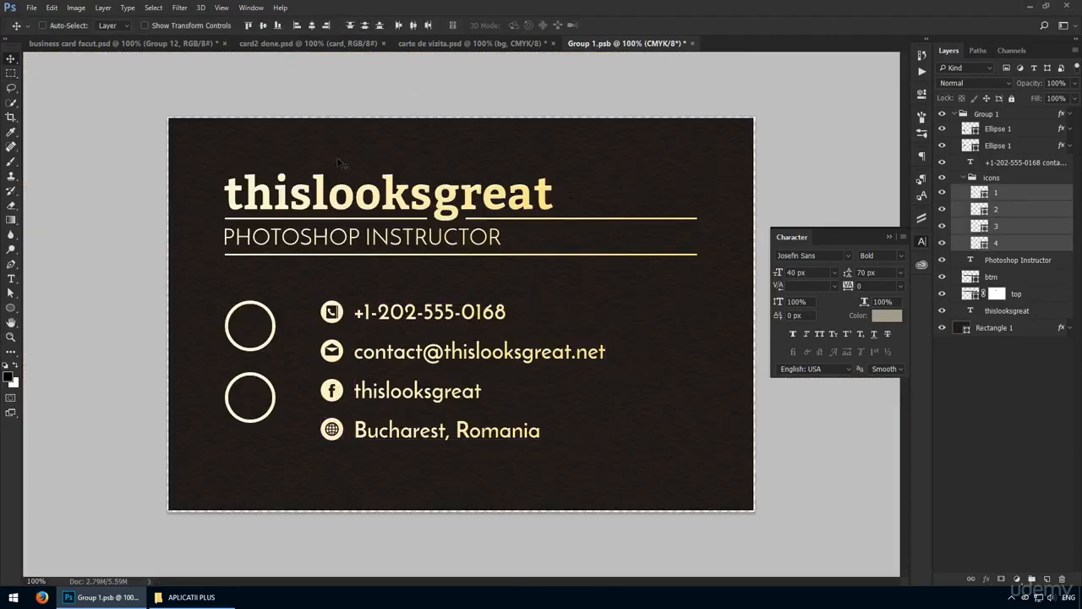
scroll(289, 389, up, 3)
Replace the heading with the owner's full name, correcting a missing letter in the first name.
ctrl+click(288, 372)
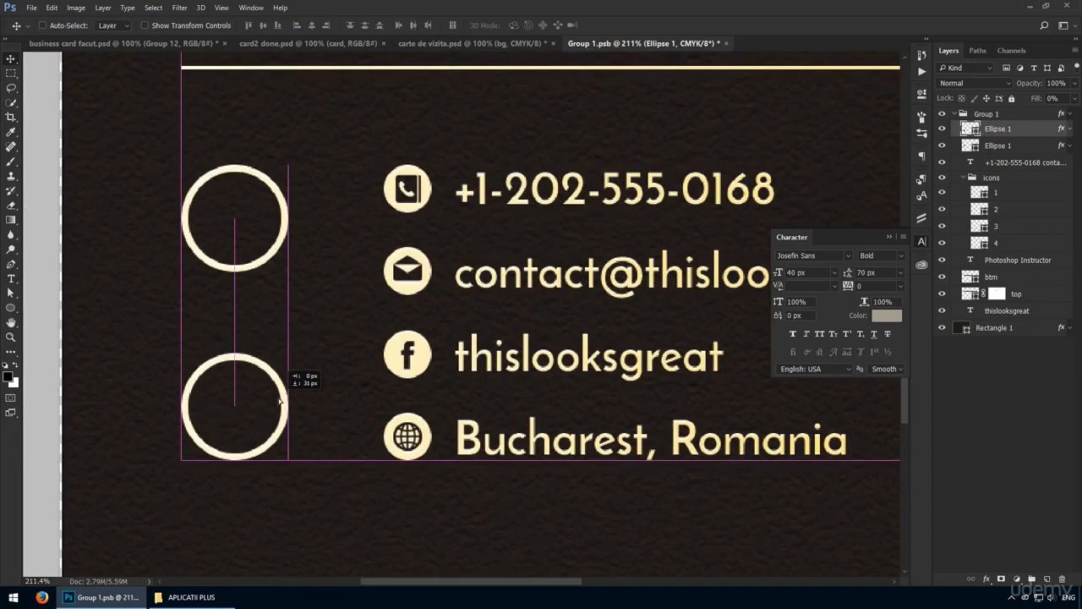
scroll(534, 260, down, 2)
key(ctrl+1)
key(t)
double_click(414, 194)
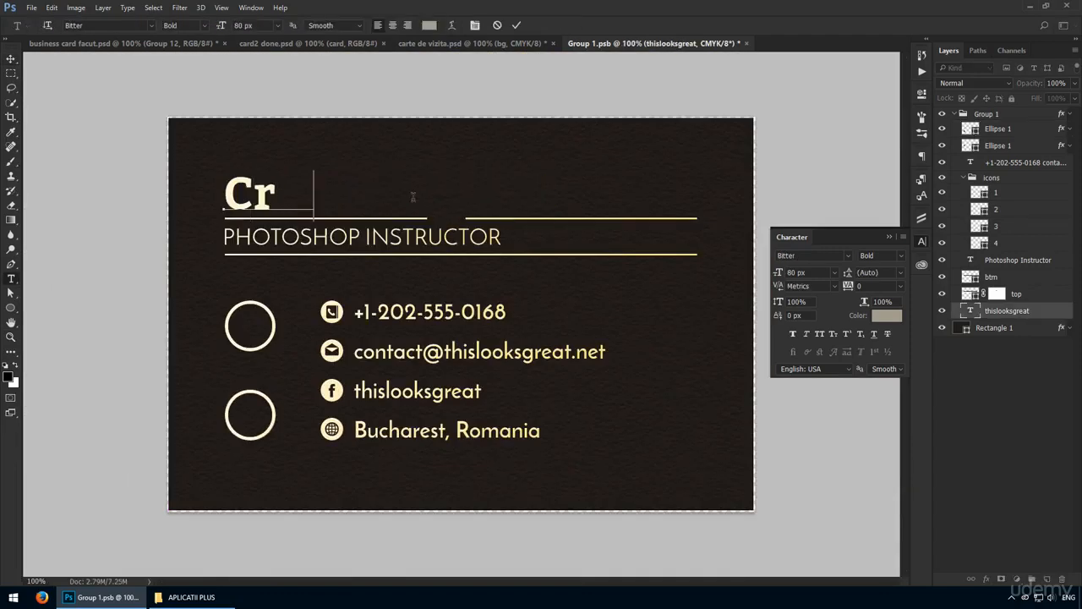
click(252, 194)
text(h)
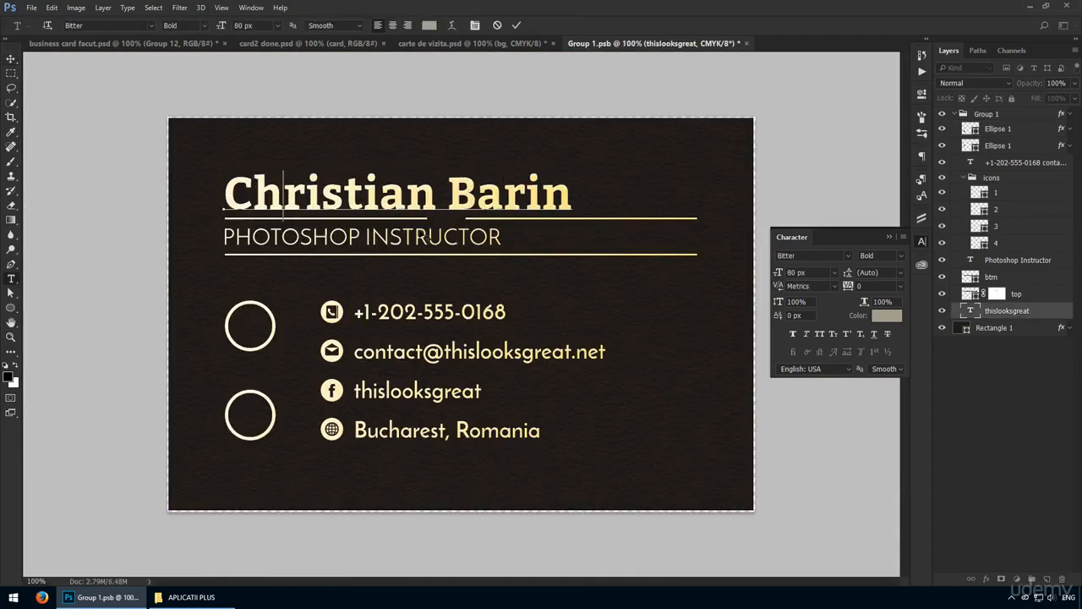
key(ctrl+Return)
key(v)
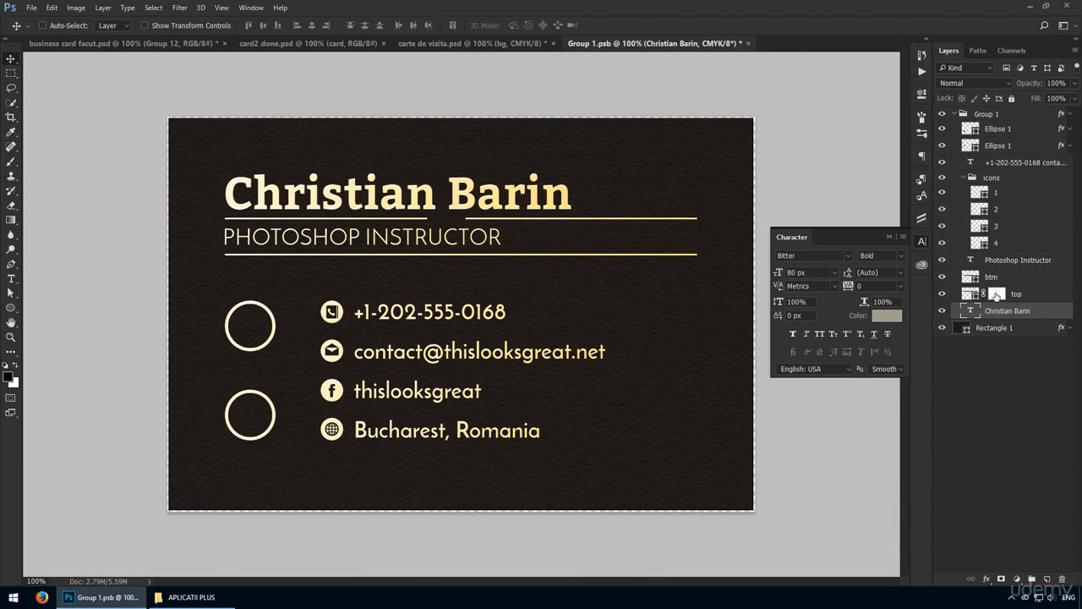
Delete the top gold line's mask and move the subtitle and lower gold line down evenly.
right_click(996, 295)
click(966, 317)
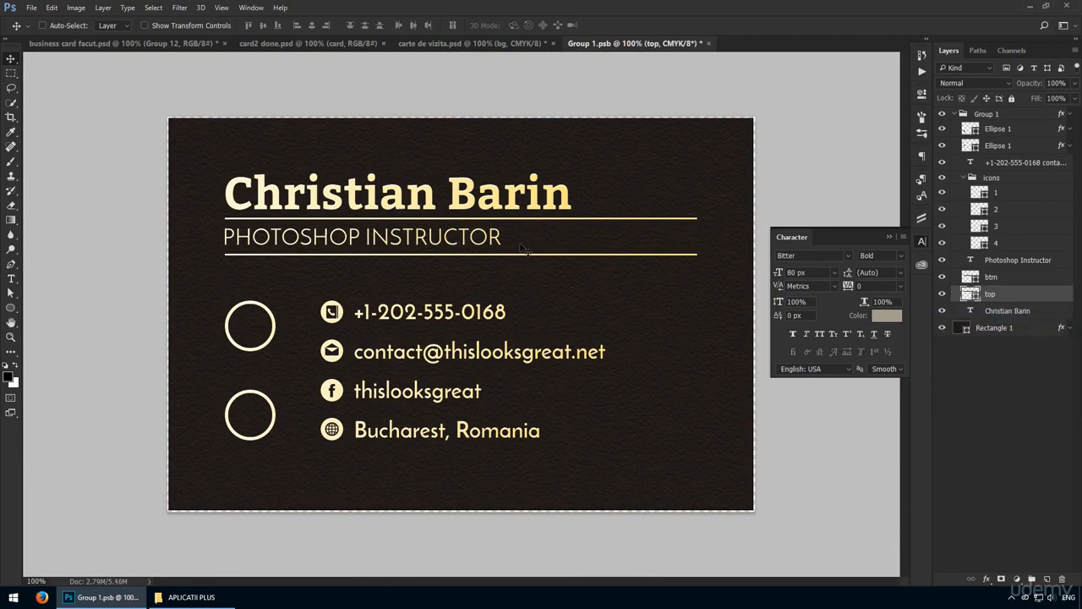
key(ctrl)
drag(477, 239, 478, 250)
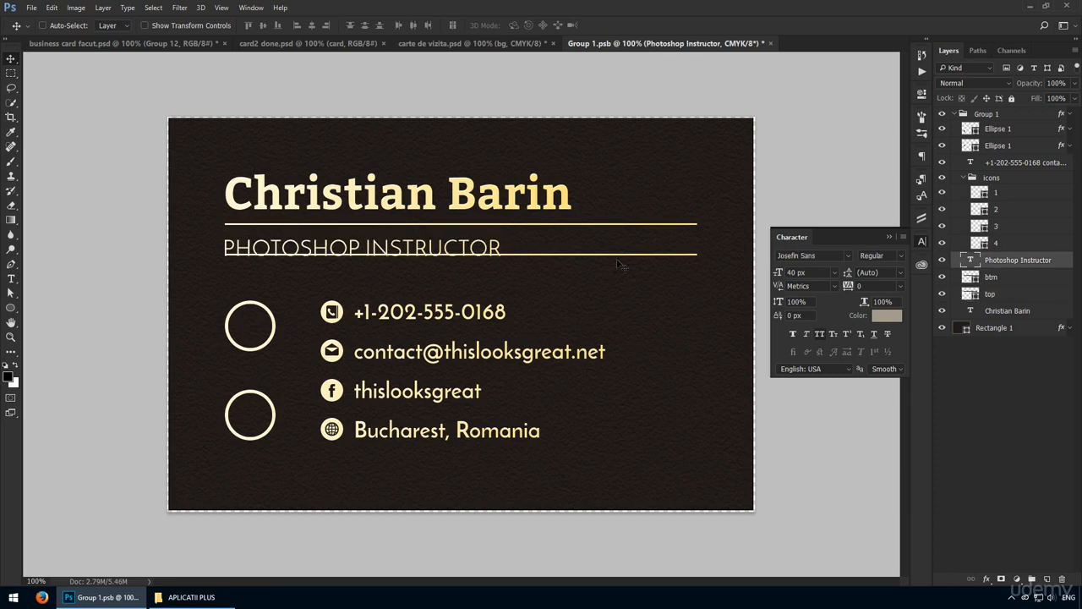
click(1000, 296)
click(998, 281)
key(shift+Down)
key(shift+Down)
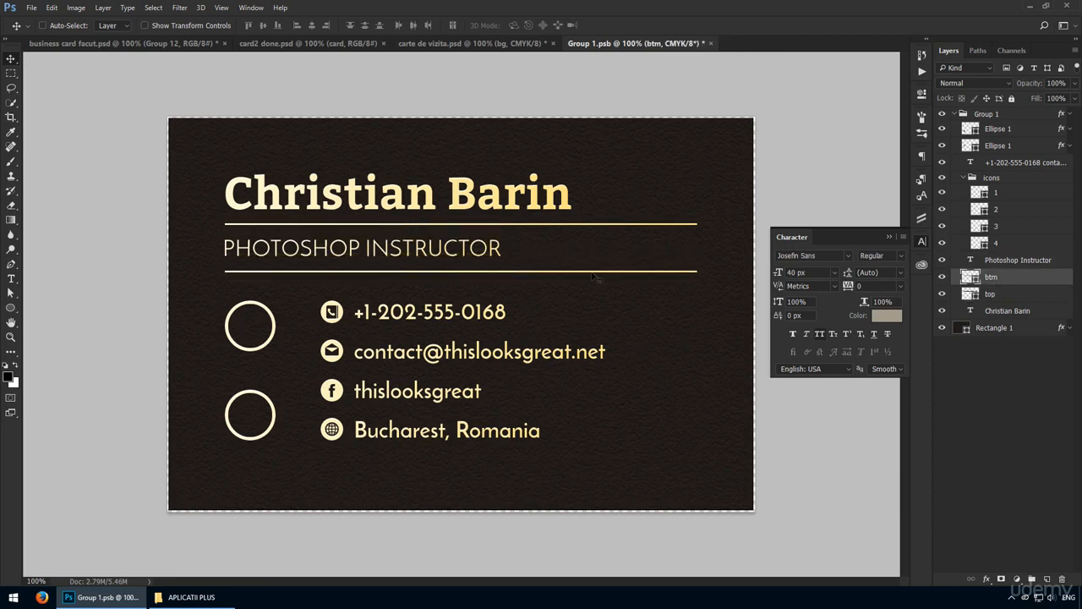
ctrl+click(487, 252)
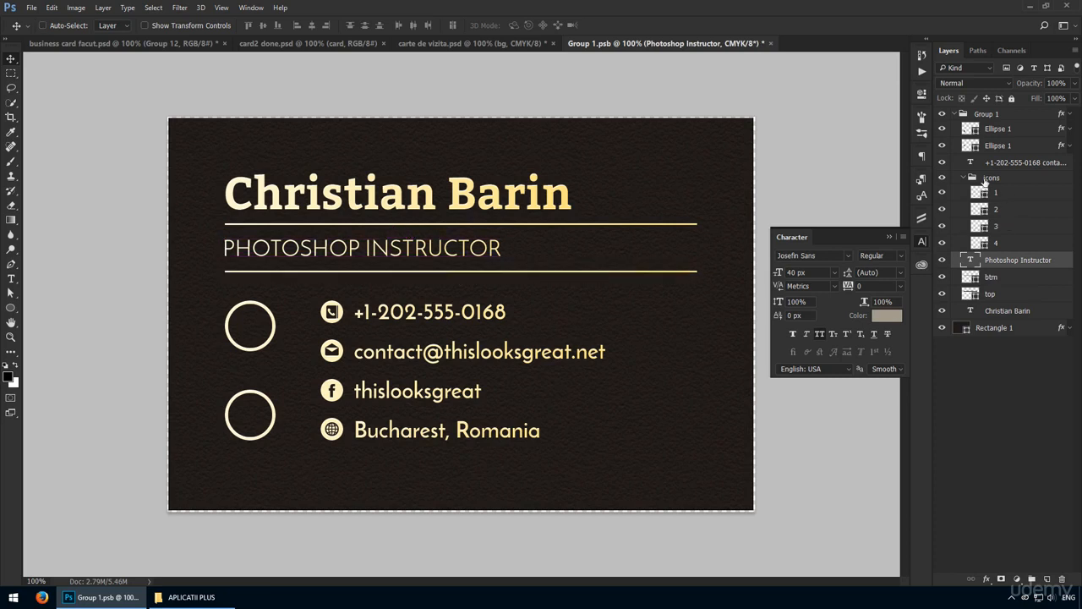
click(957, 113)
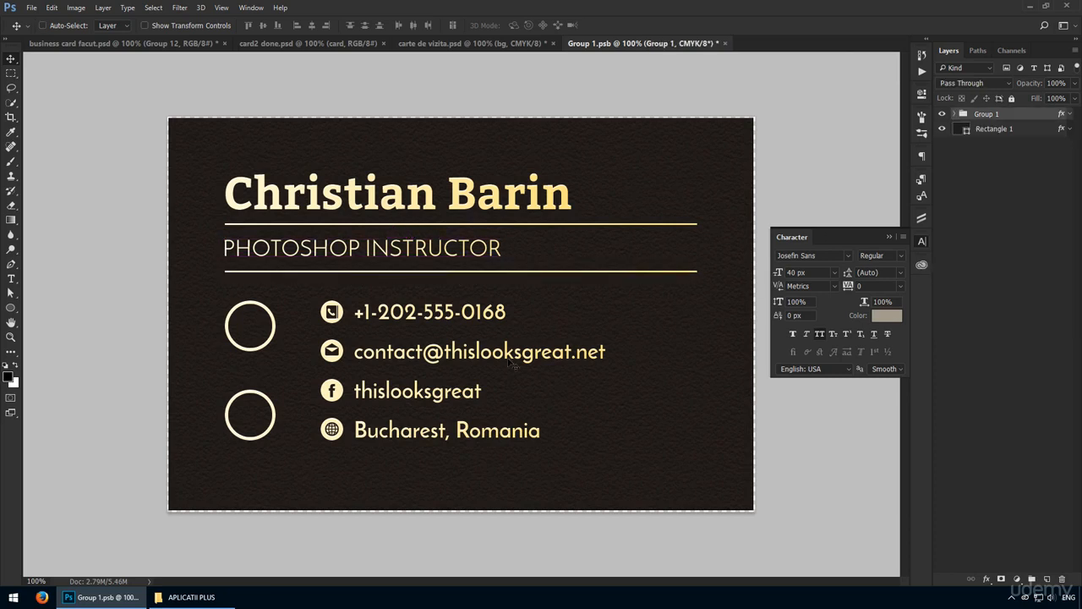
Close the Character panel, then save and close the Group 1.psb card design.
click(922, 241)
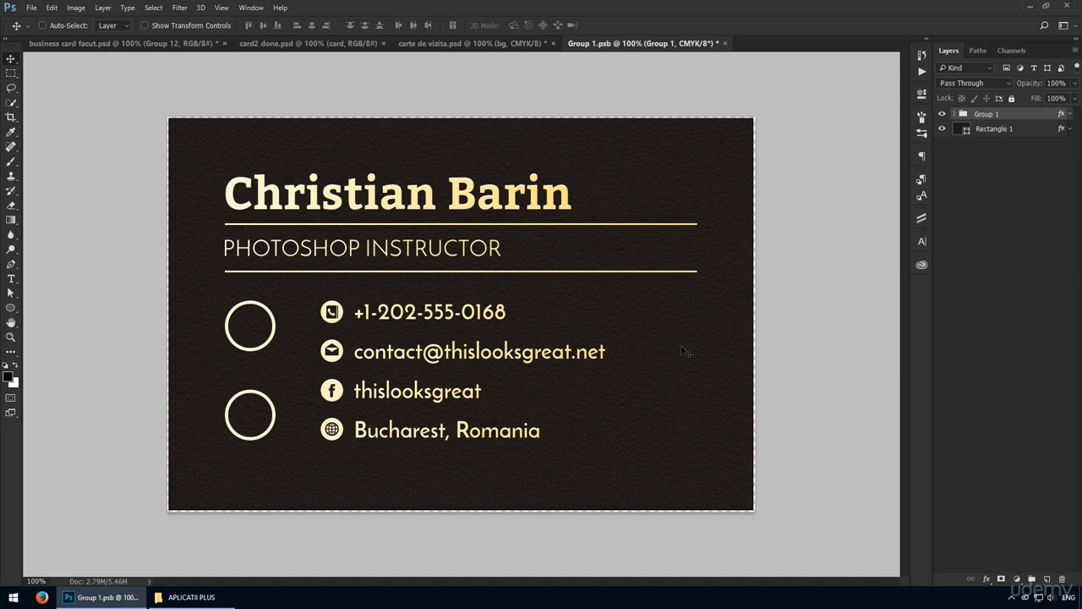
key(ctrl+s)
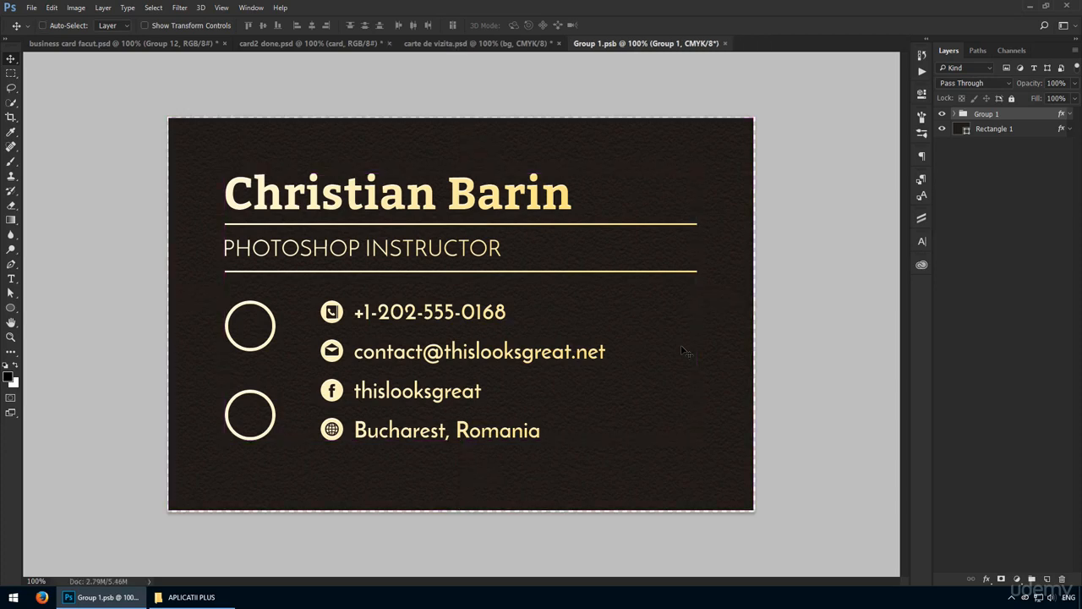
key(ctrl+w)
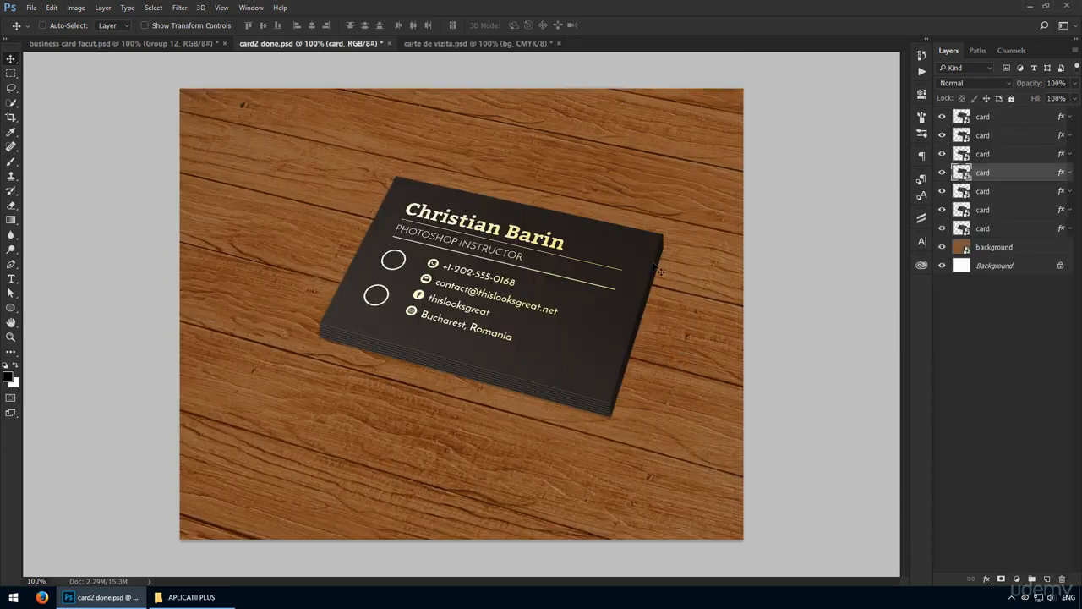
Duplicate the card and rotate the copy by a slight tilt.
drag(579, 301, 451, 342)
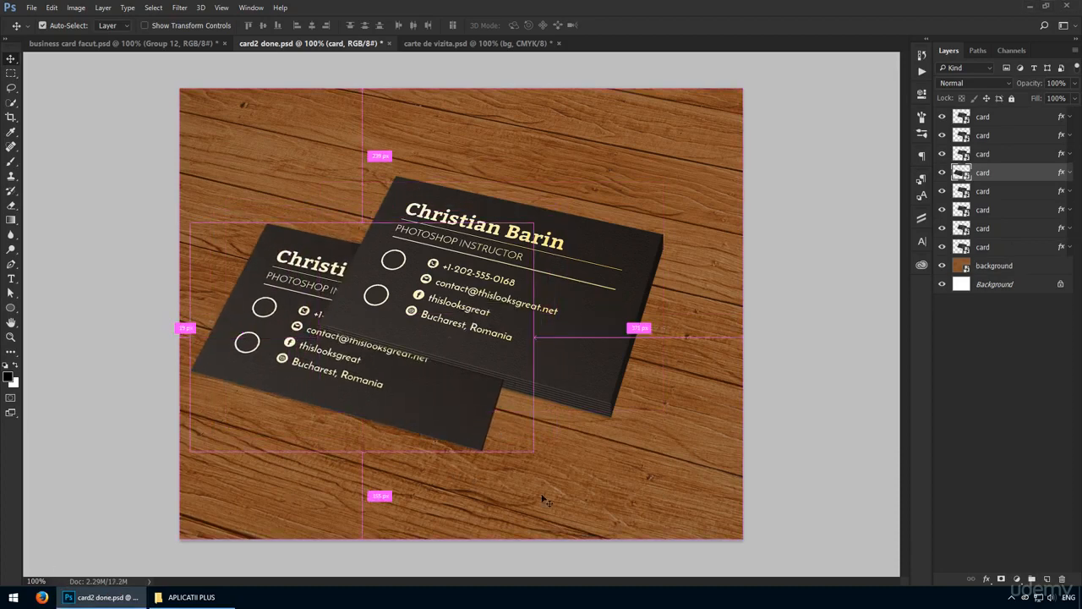
key(ctrl+t)
drag(596, 427, 591, 450)
drag(452, 390, 447, 360)
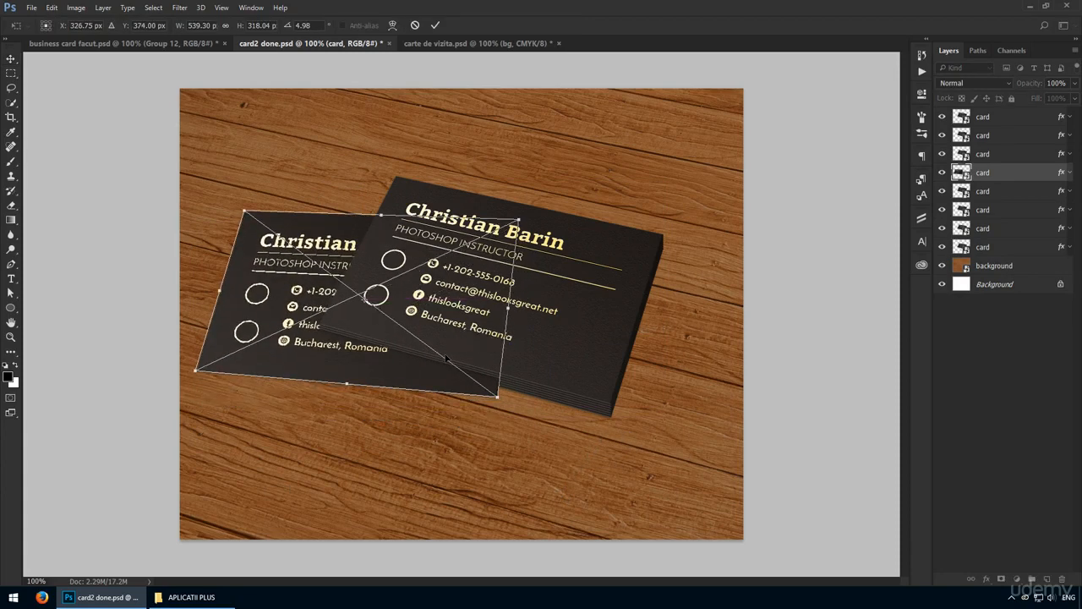
key(Return)
Tuck the back card partly behind the front one and shift both cards right.
click(989, 247)
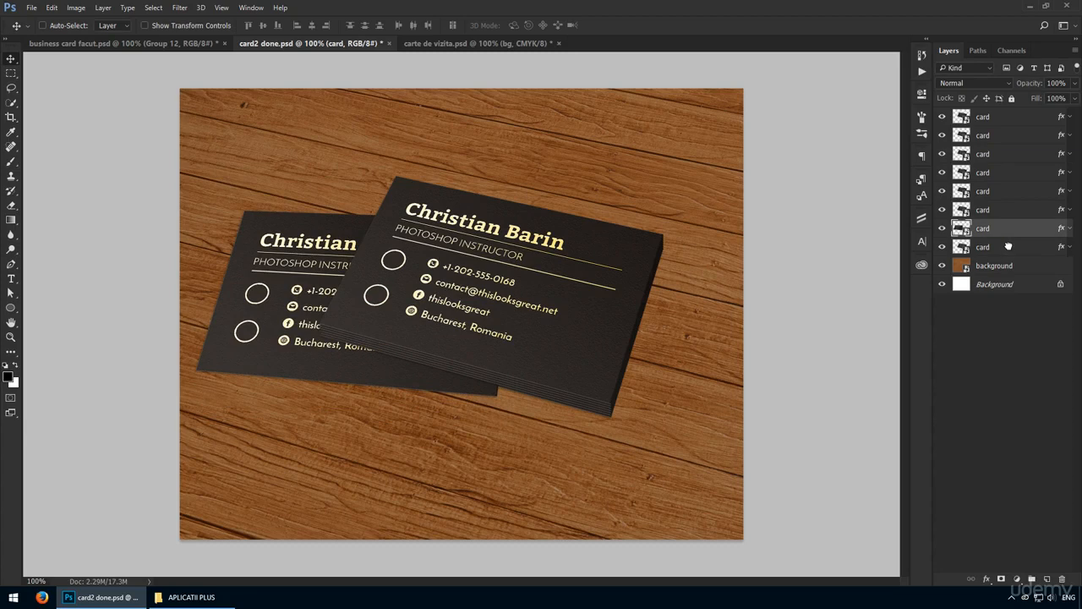
drag(510, 297, 444, 343)
shift+click(989, 124)
drag(576, 264, 567, 283)
click(988, 247)
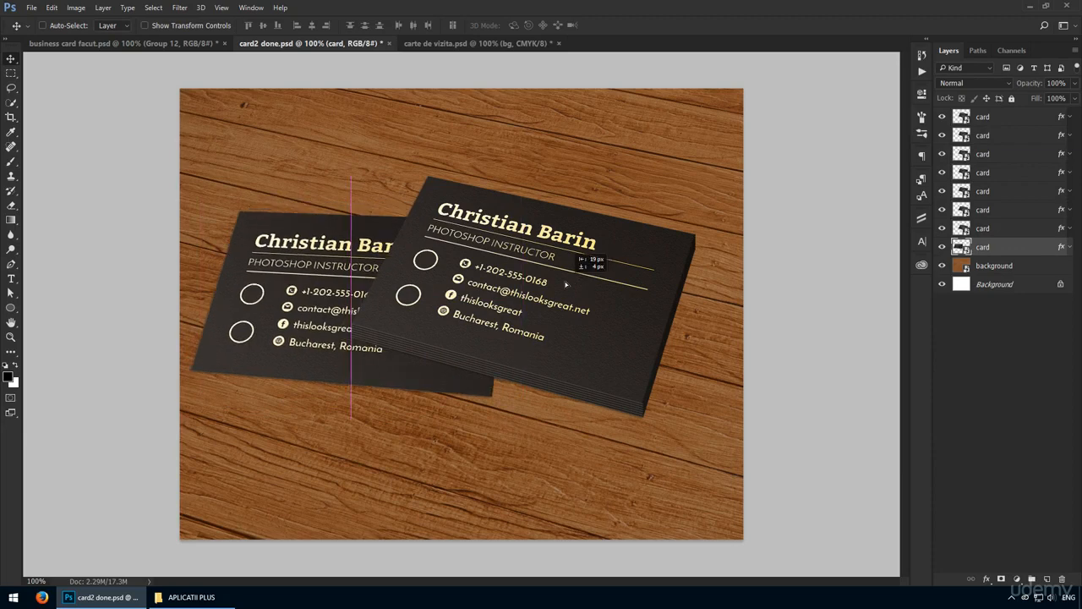
click(990, 117)
Draw a closed six-point shadow shape extending from the cards across the wood.
key(p)
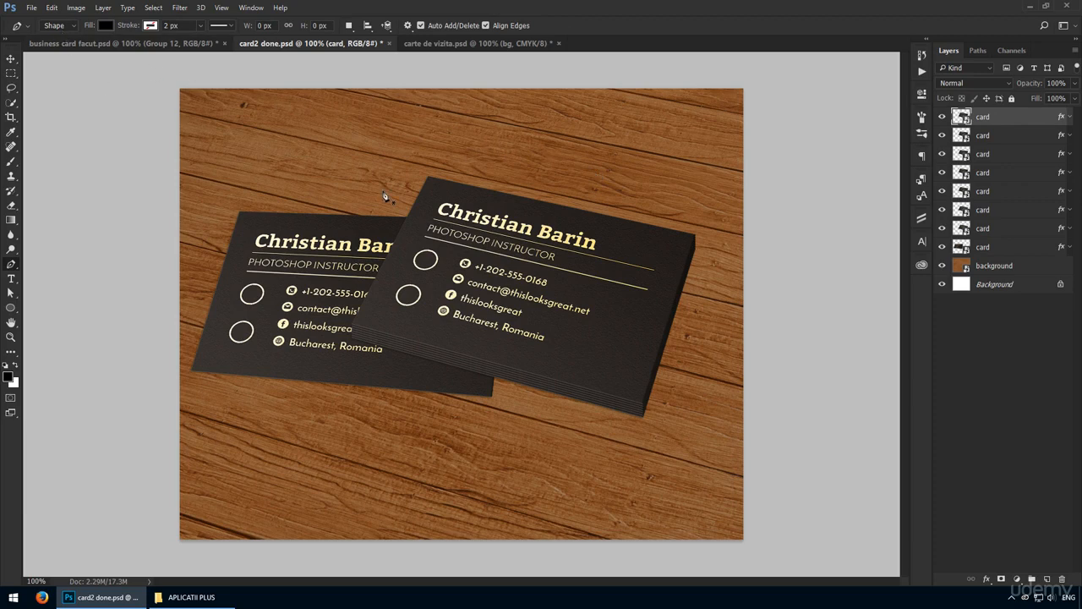
click(428, 179)
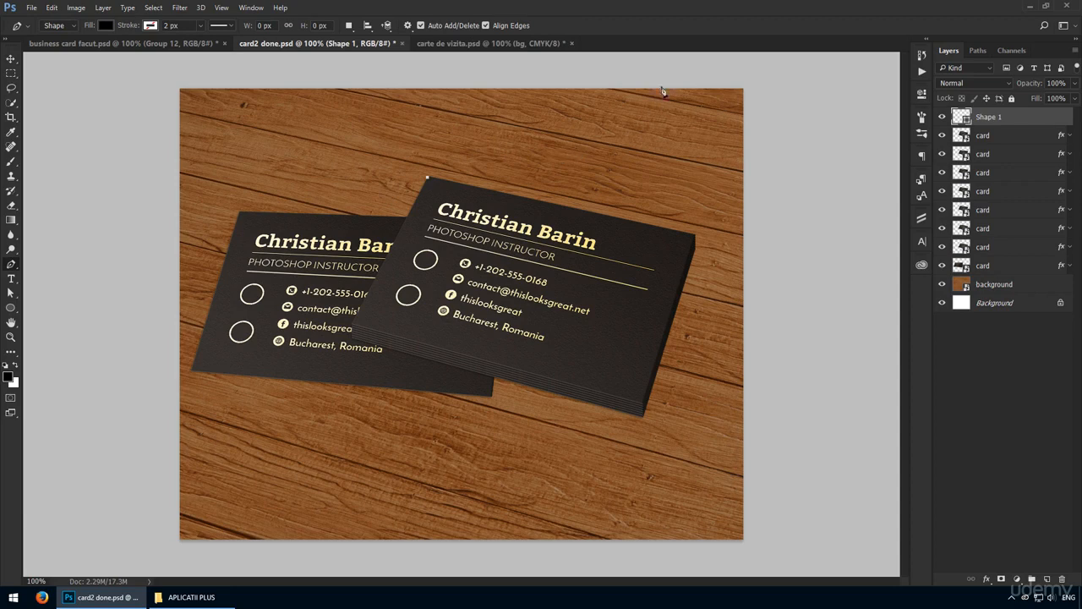
click(595, 61)
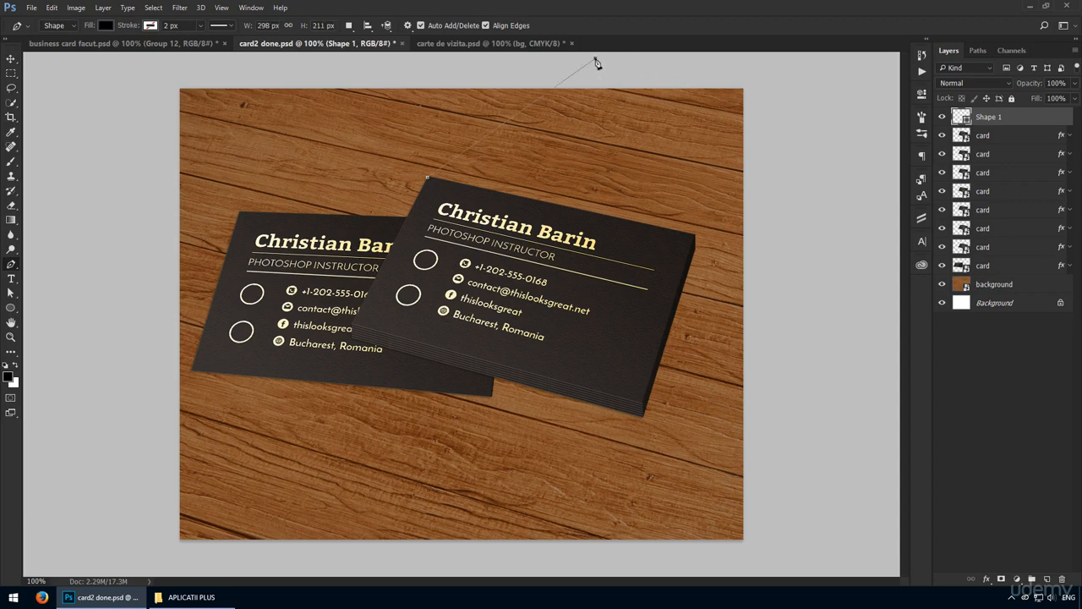
click(872, 67)
click(862, 211)
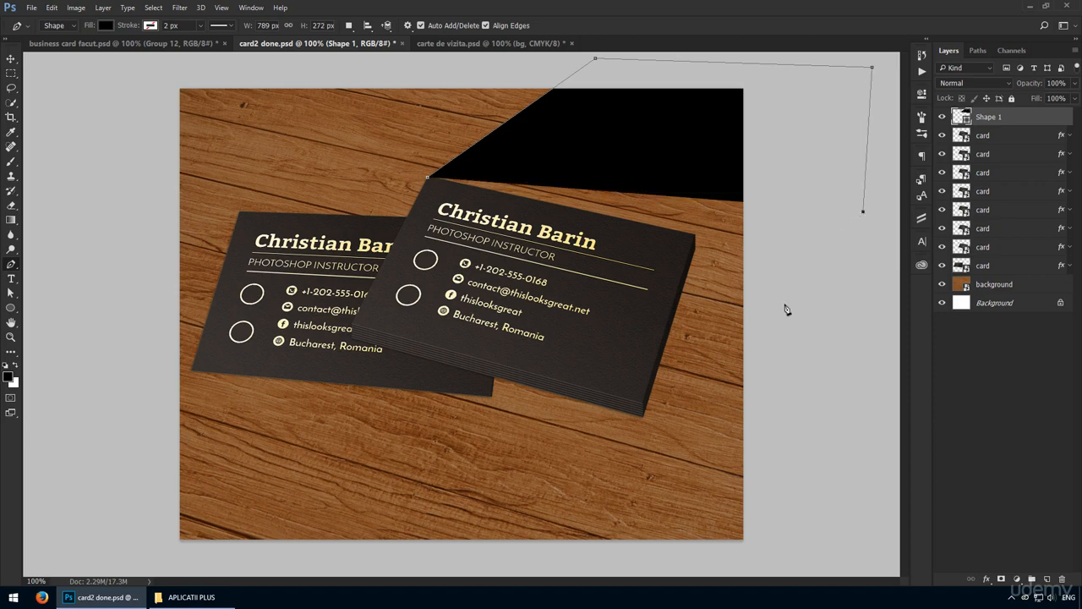
click(806, 315)
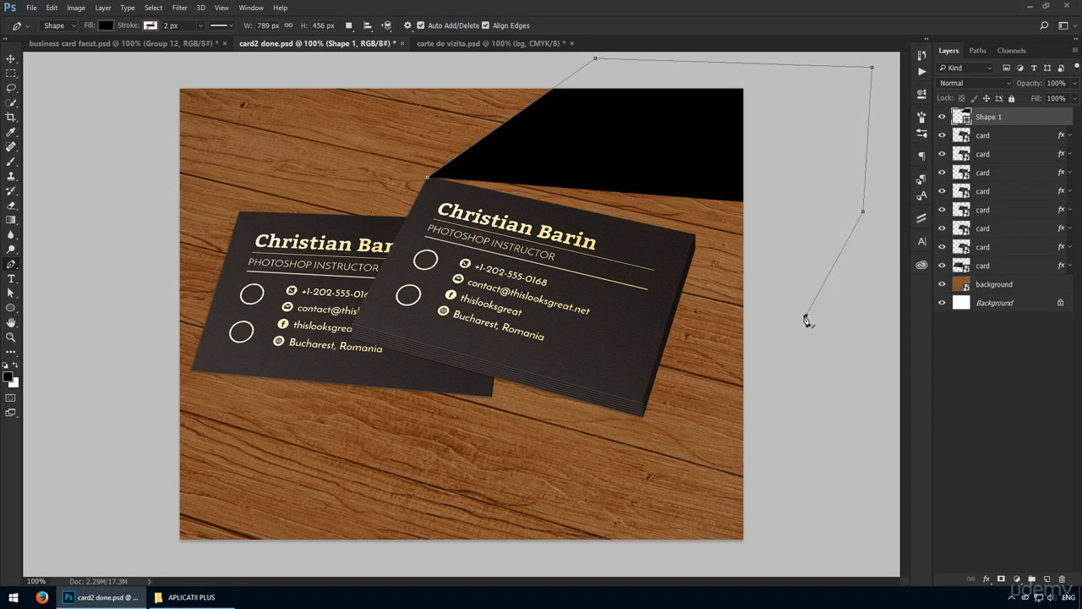
click(644, 419)
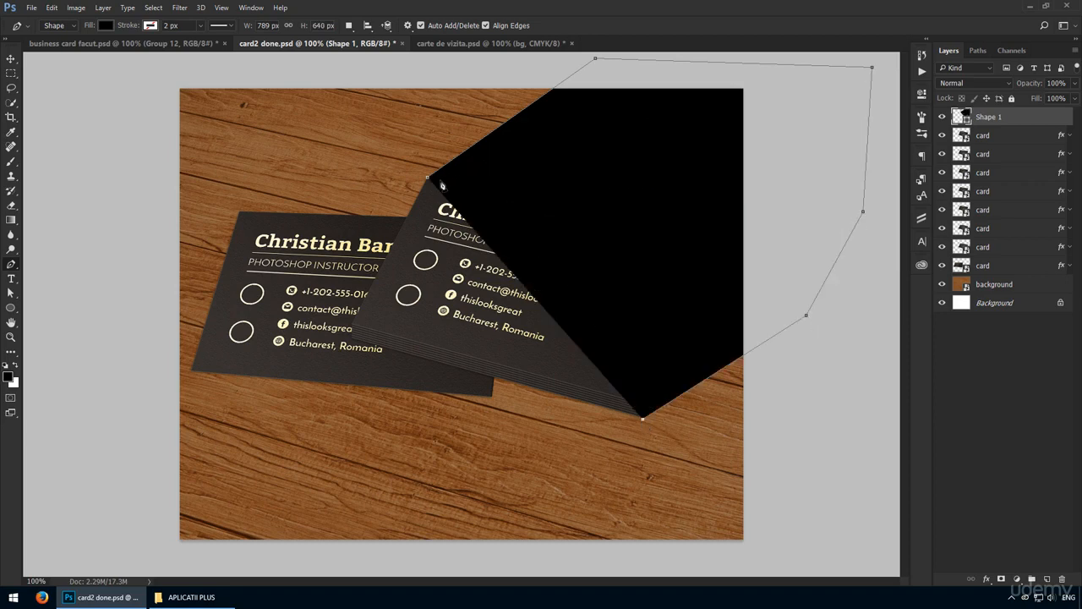
click(428, 178)
Set the shadow to 20% opacity, place it below the cards and add a mask.
key(v)
key(2)
drag(1001, 120, 1002, 274)
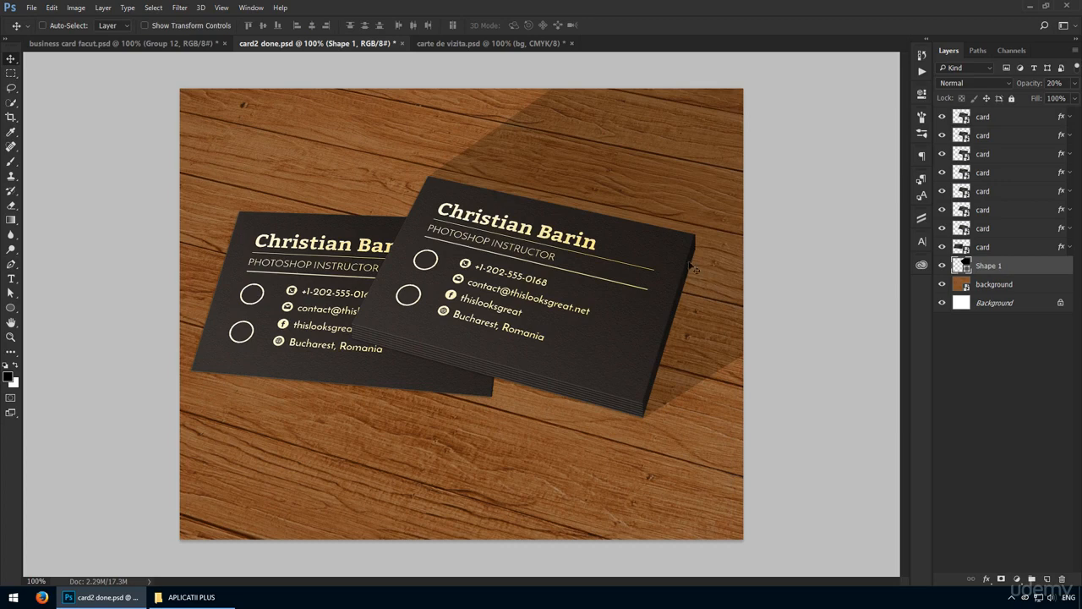
click(1003, 579)
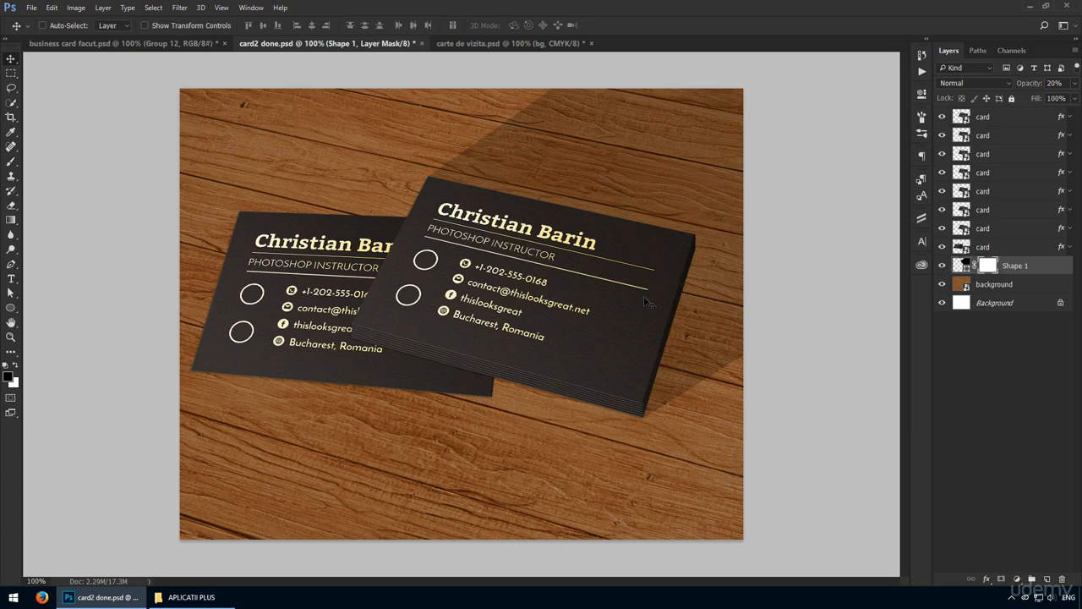
Fade the shadow softly with a black-to-white gradient on its mask.
key(g)
drag(595, 271, 702, 110)
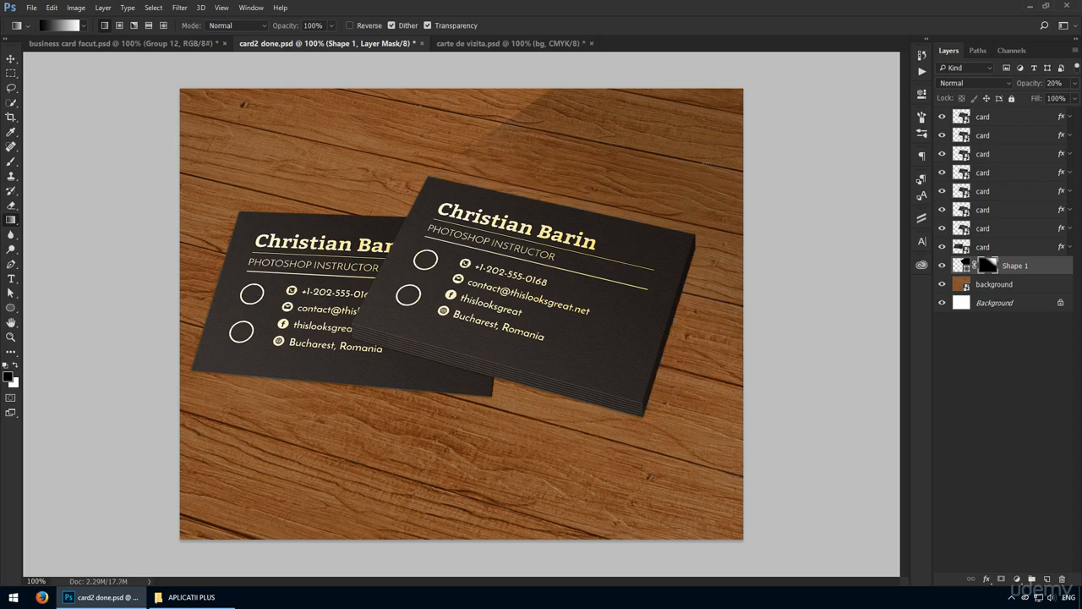
drag(660, 227, 715, 176)
drag(620, 206, 549, 280)
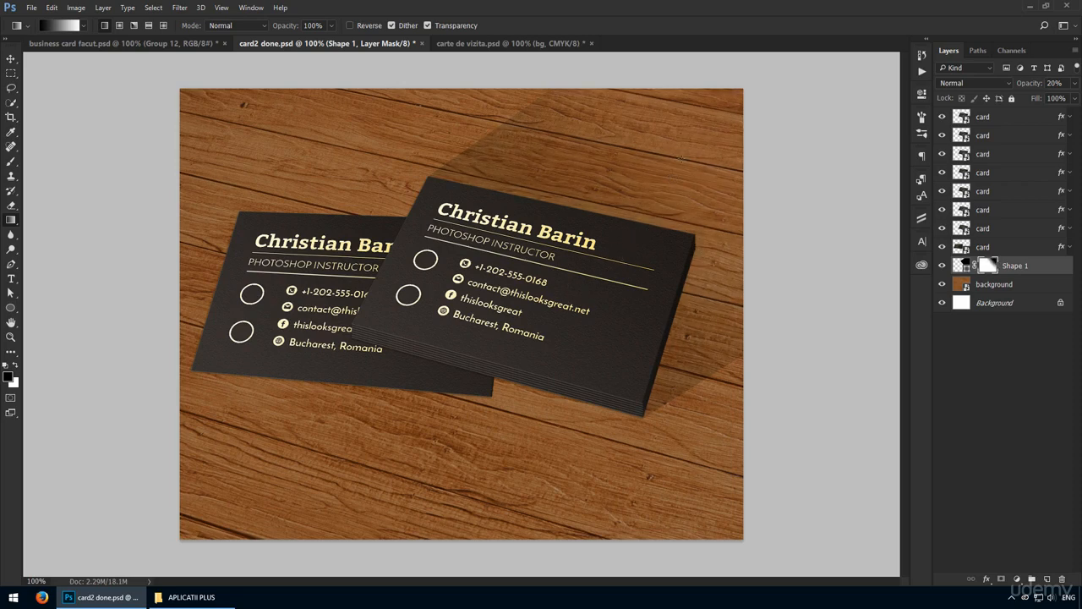
drag(678, 206, 600, 288)
drag(675, 260, 628, 325)
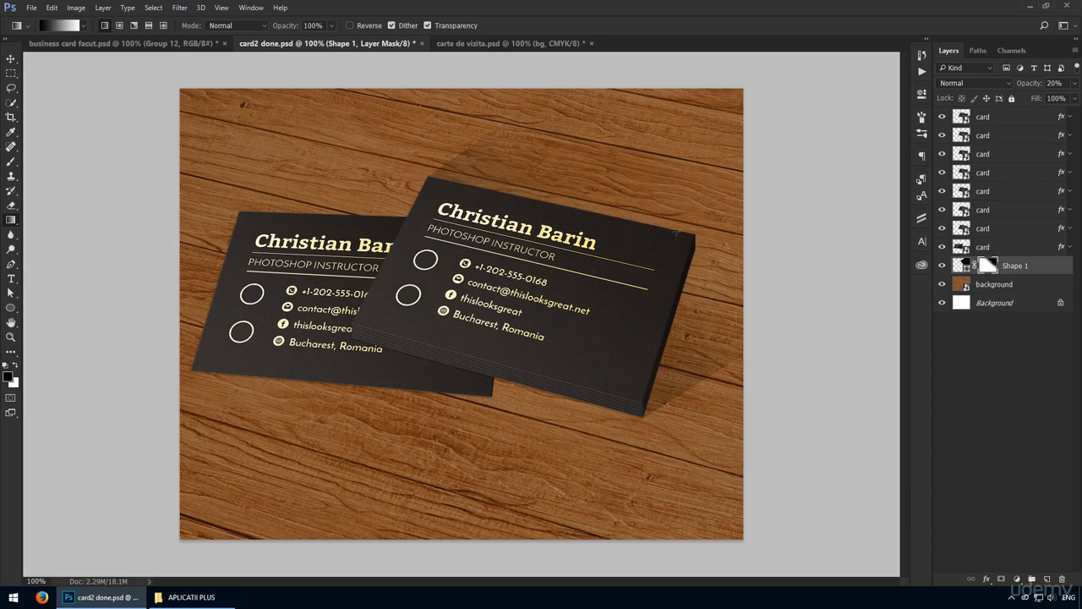
drag(623, 272, 638, 252)
key(v)
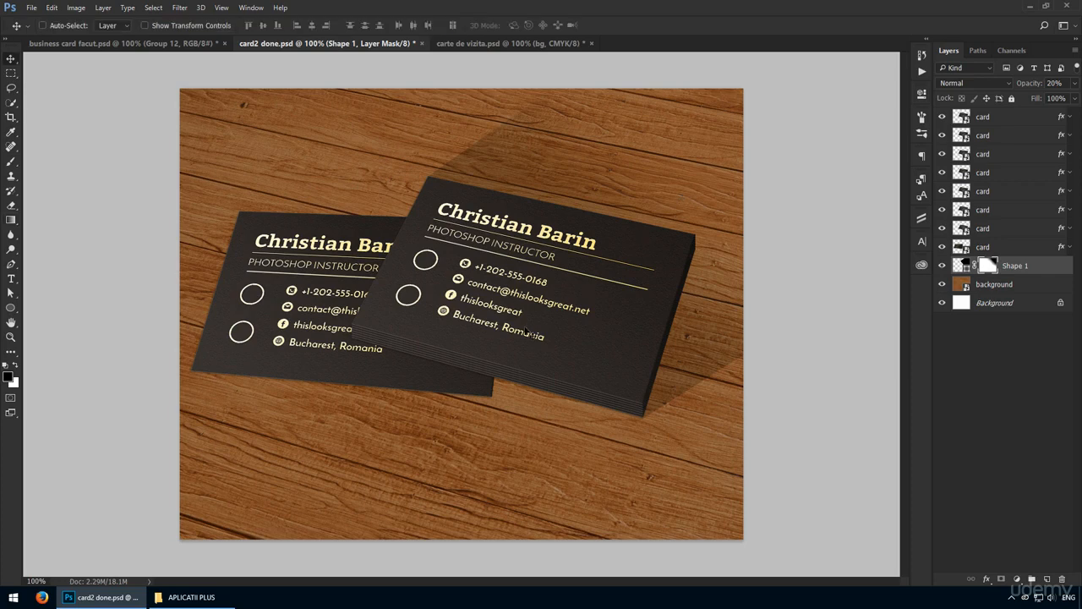
Nudge the shadow's outer corner point upward to reshape it.
key(a)
key(shift+Up)
key(shift+Up)
key(shift+Up)
key(shift+Up)
key(shift+Up)
key(shift+Up)
key(shift+Up)
key(shift+Up)
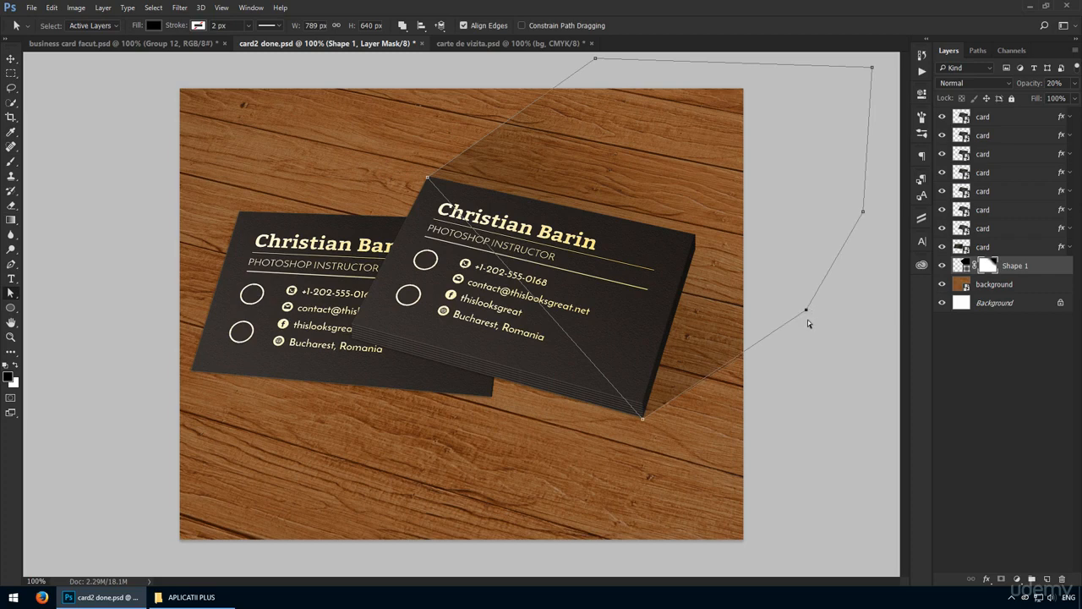
key(shift+Up)
key(shift+Up)
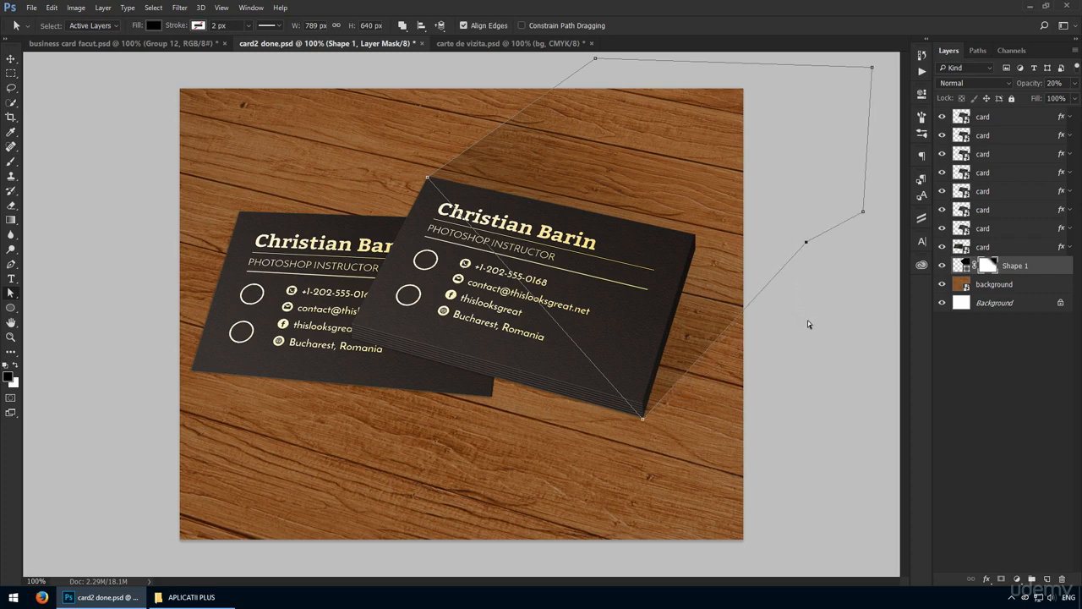
click(781, 323)
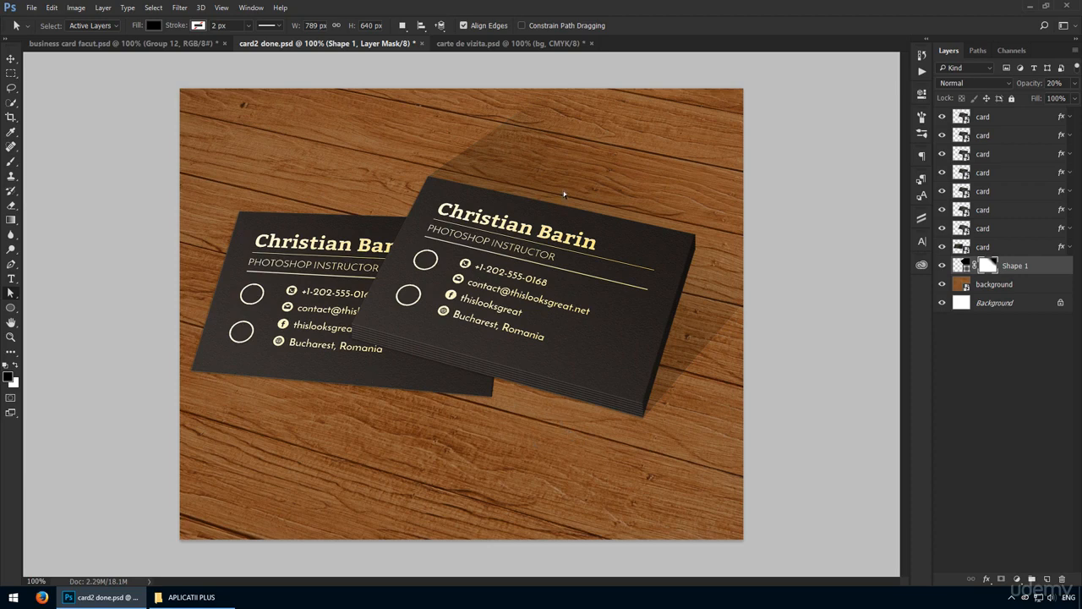
key(v)
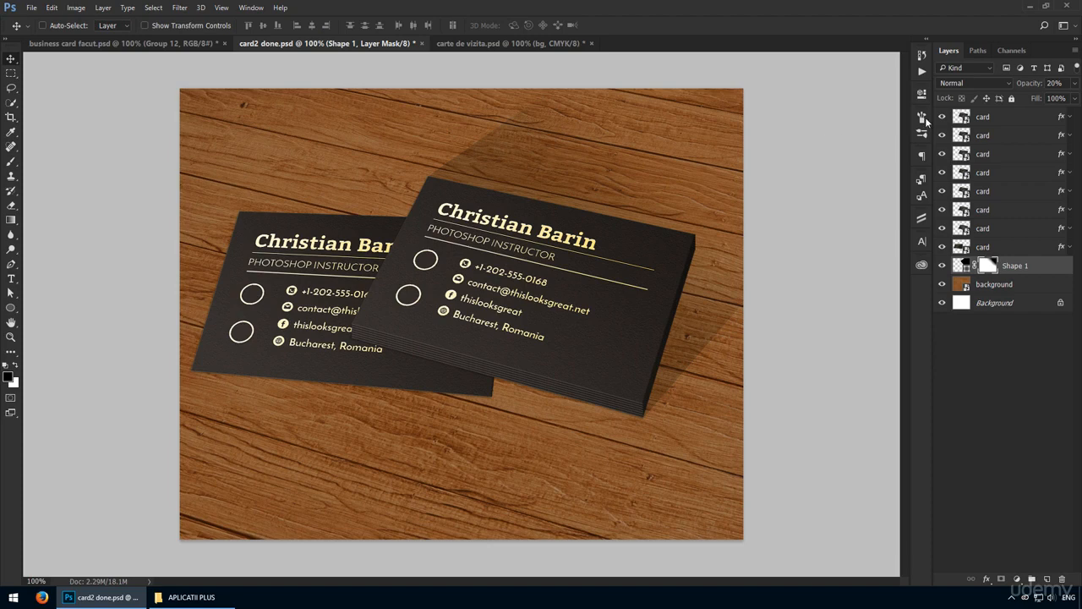
click(975, 118)
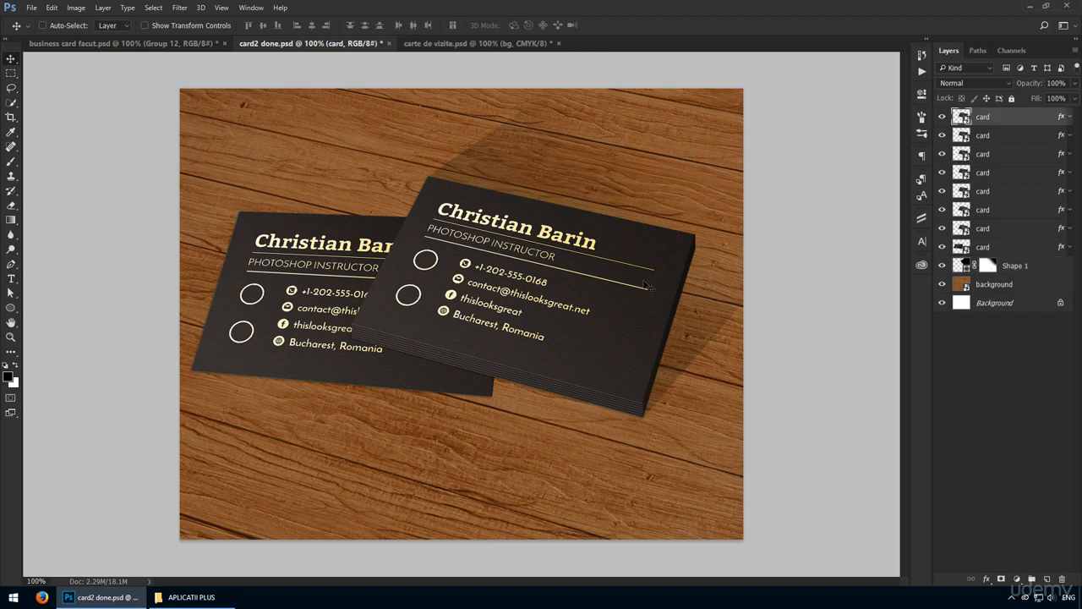
Add a new layer filled with a diagonal black-to-white gradient.
click(1046, 578)
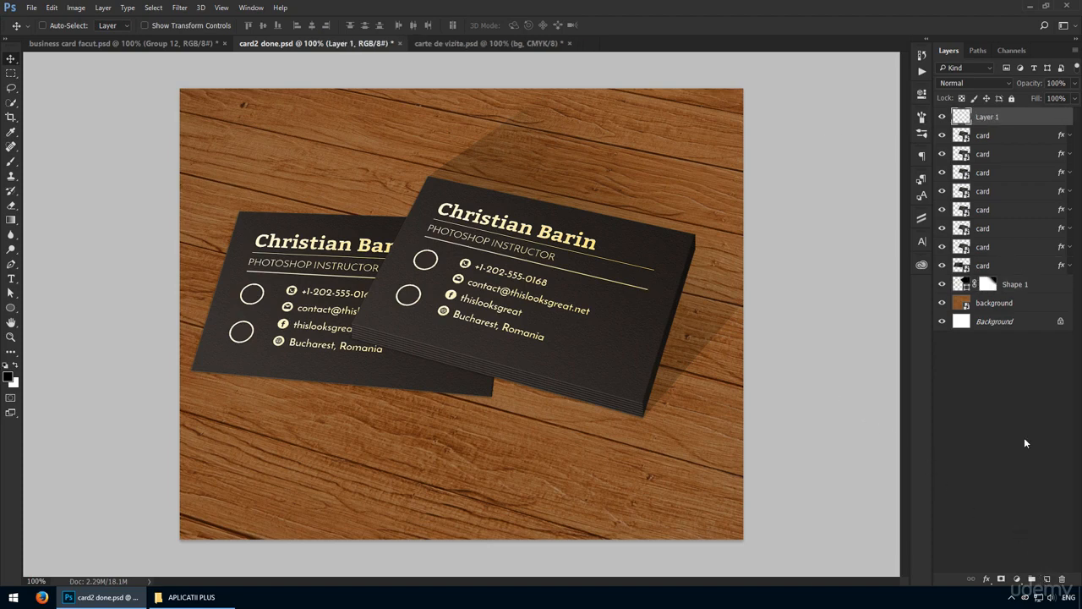
key(g)
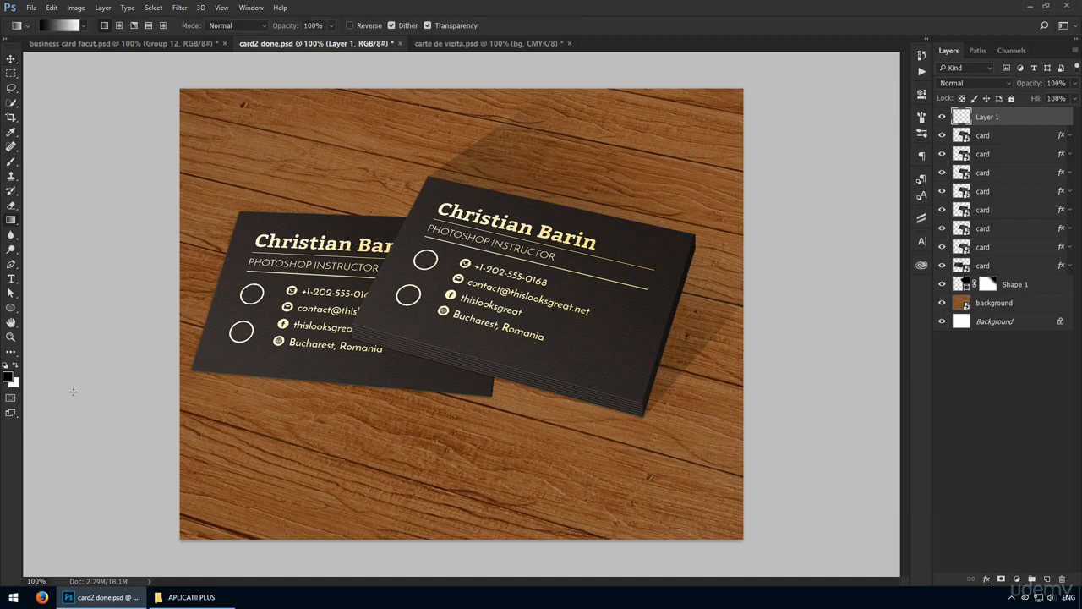
mouse_move(378, 360)
mouse_down()
mouse_move(566, 212)
mouse_move(390, 352)
mouse_up()
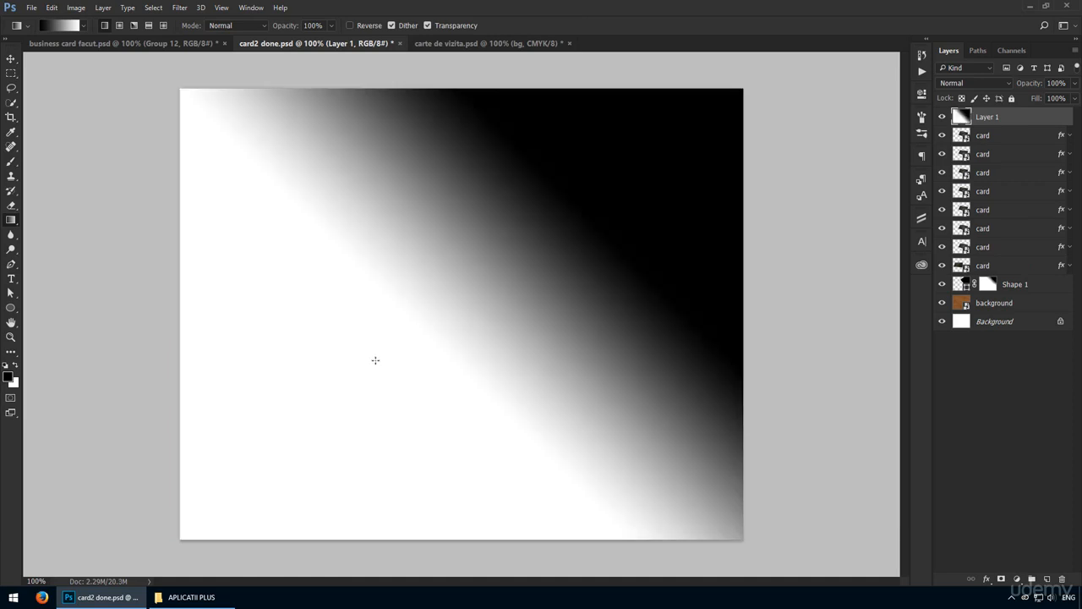
drag(565, 201, 384, 348)
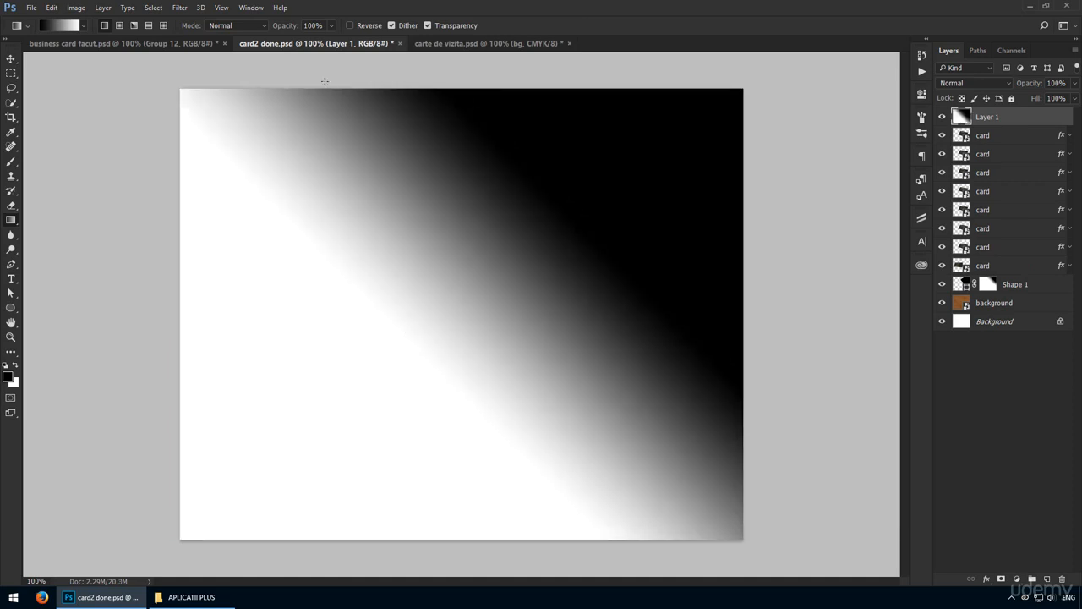
Set the gradient layer to Multiply blend mode at 30% opacity.
click(975, 83)
click(964, 118)
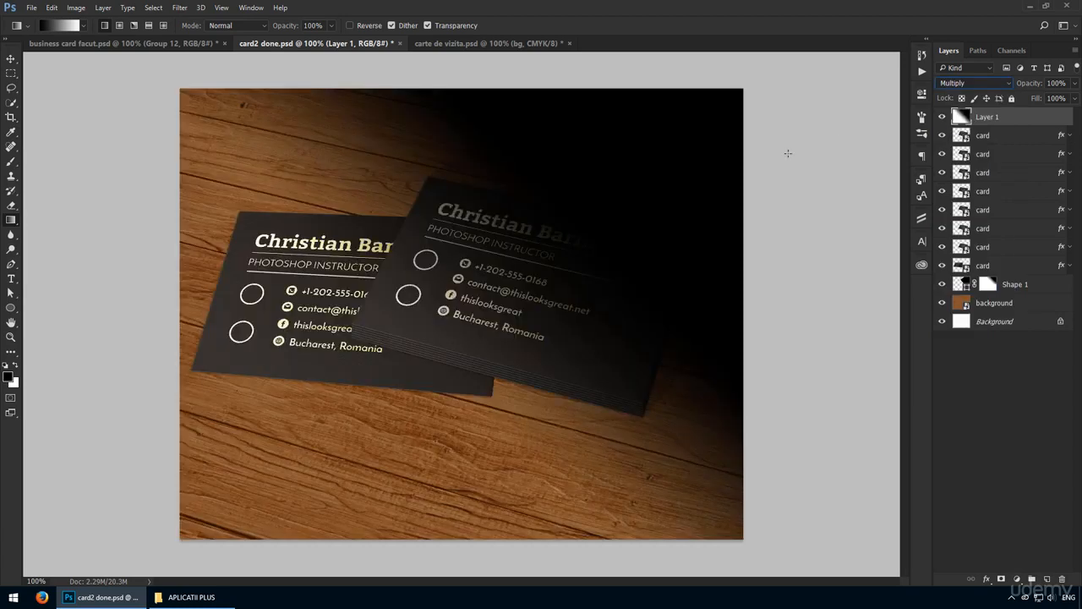
right_click(788, 153)
key(Escape)
key(3)
key(v)
key(3)
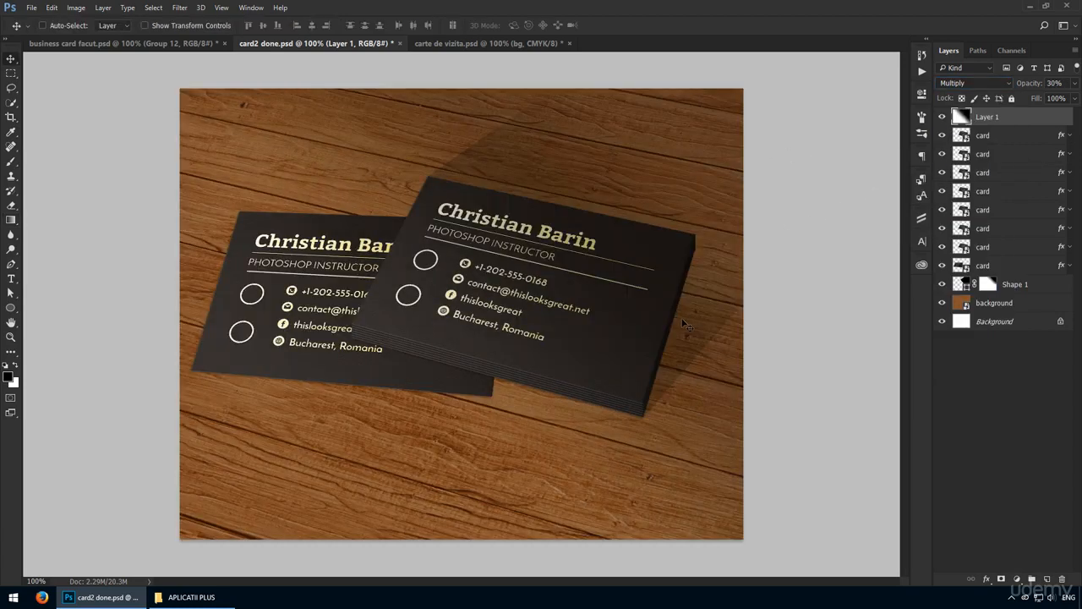
key(g)
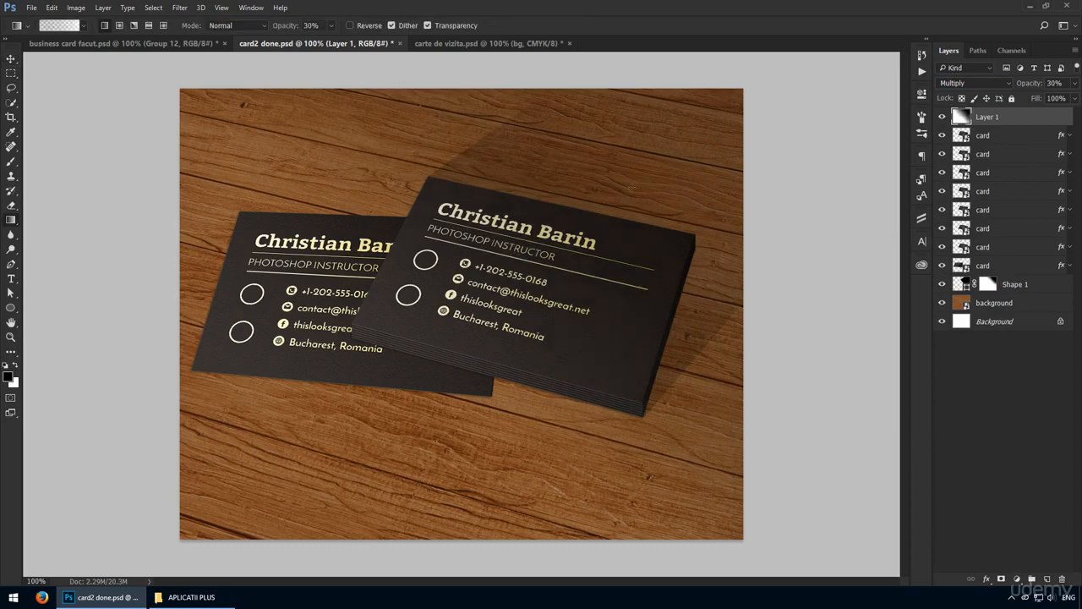
key(v)
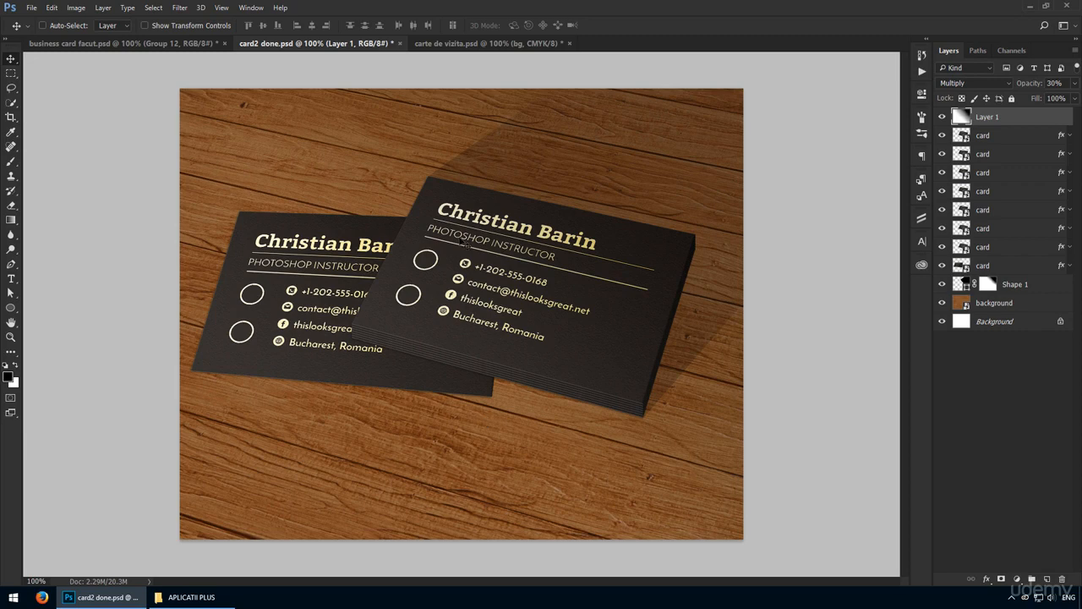
In carte de vizita.psd, retype the pink card's subtitle as 'Android Design Studio'.
click(478, 43)
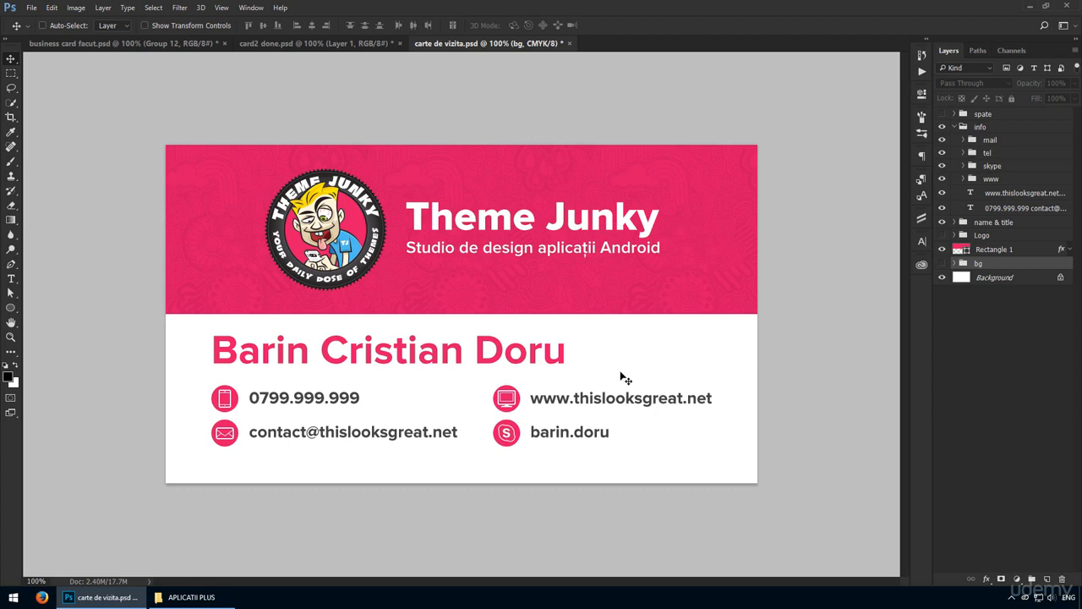
key(t)
click(506, 246)
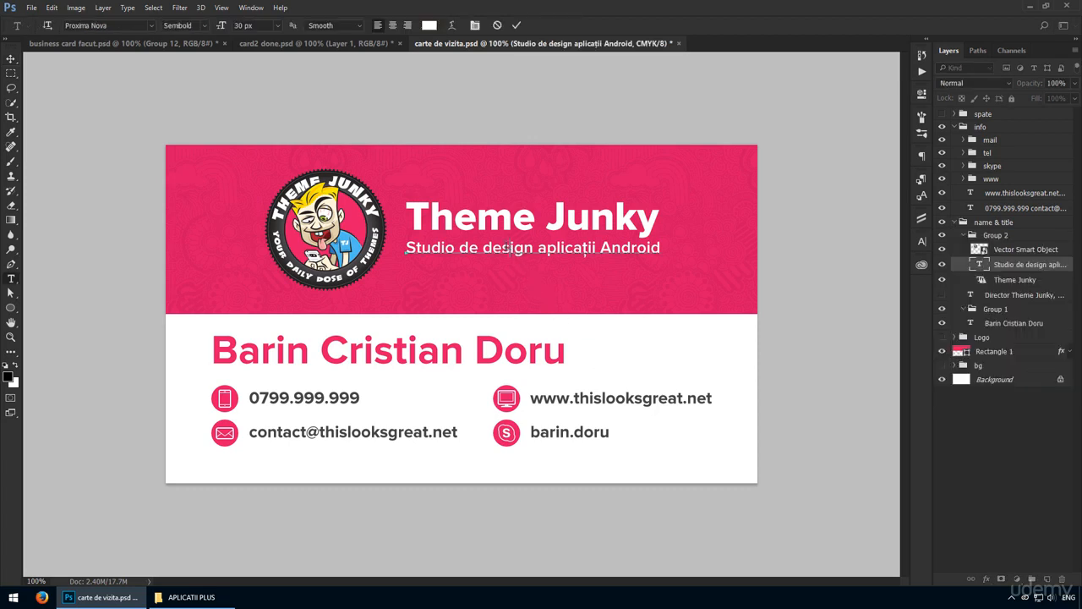
key(ctrl+a)
text(Android)
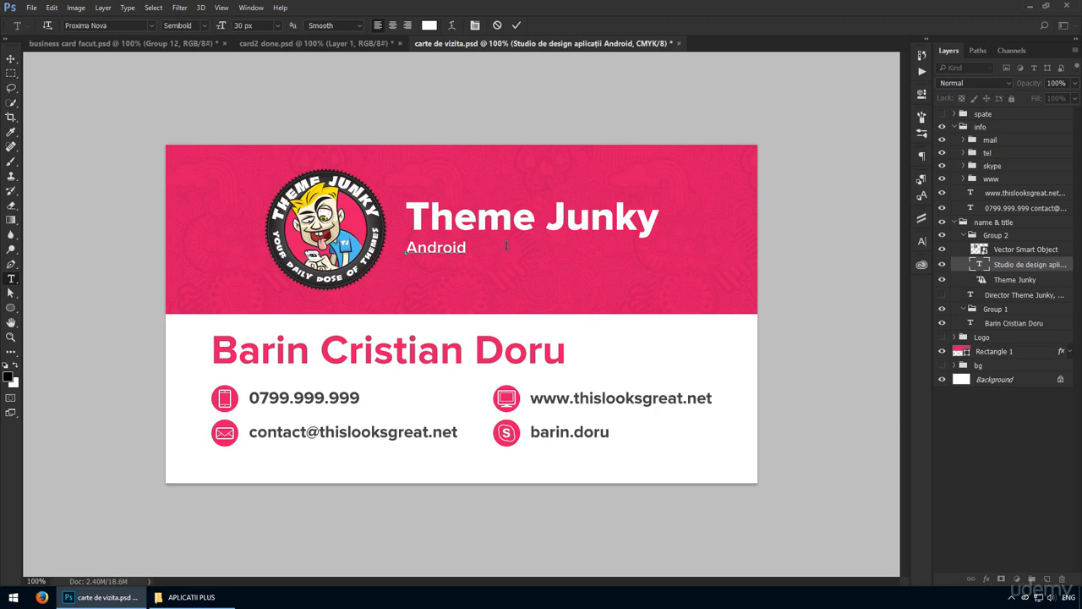
text( Design Studio)
key(ctrl+Return)
key(v)
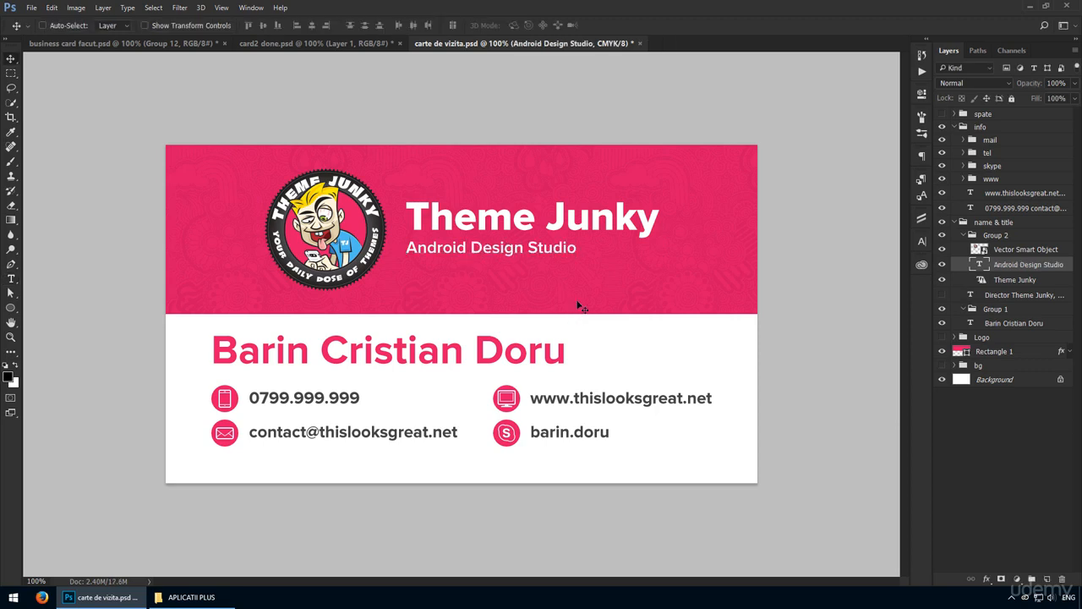
double_click(571, 248)
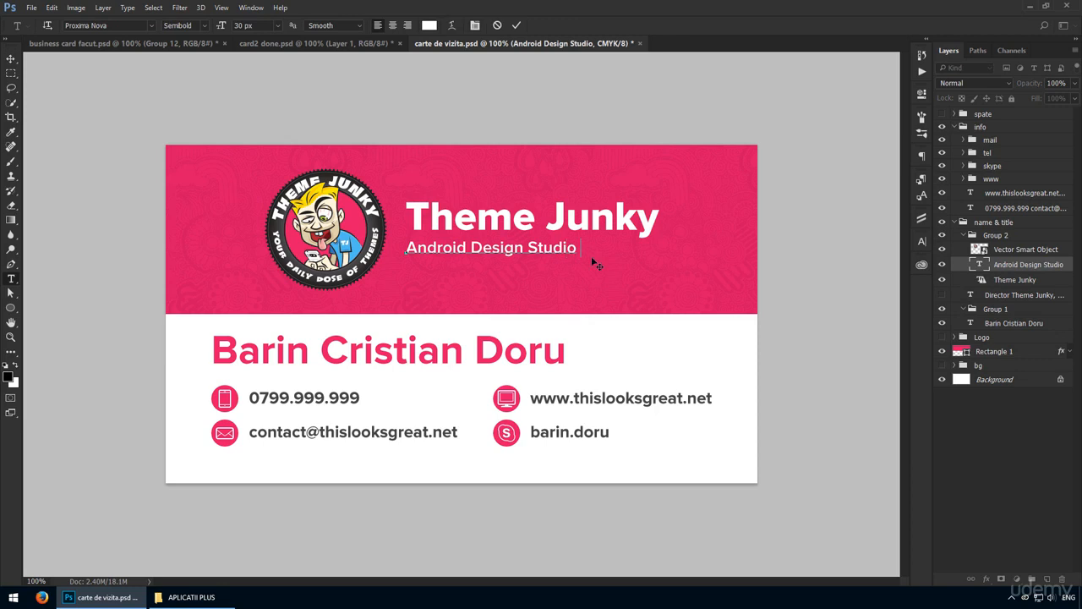
key(ctrl+Return)
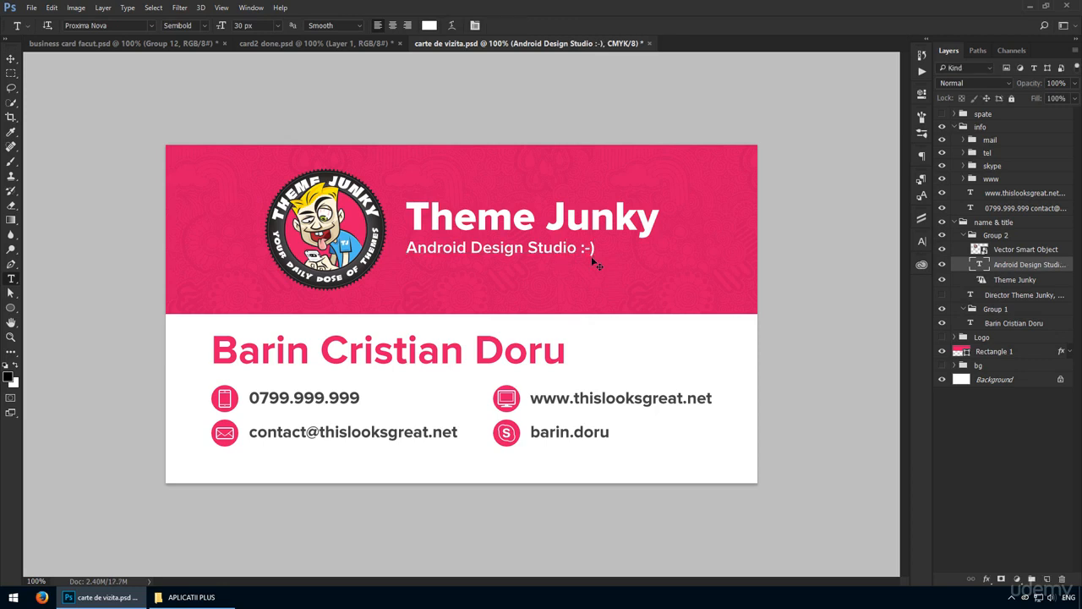
key(v)
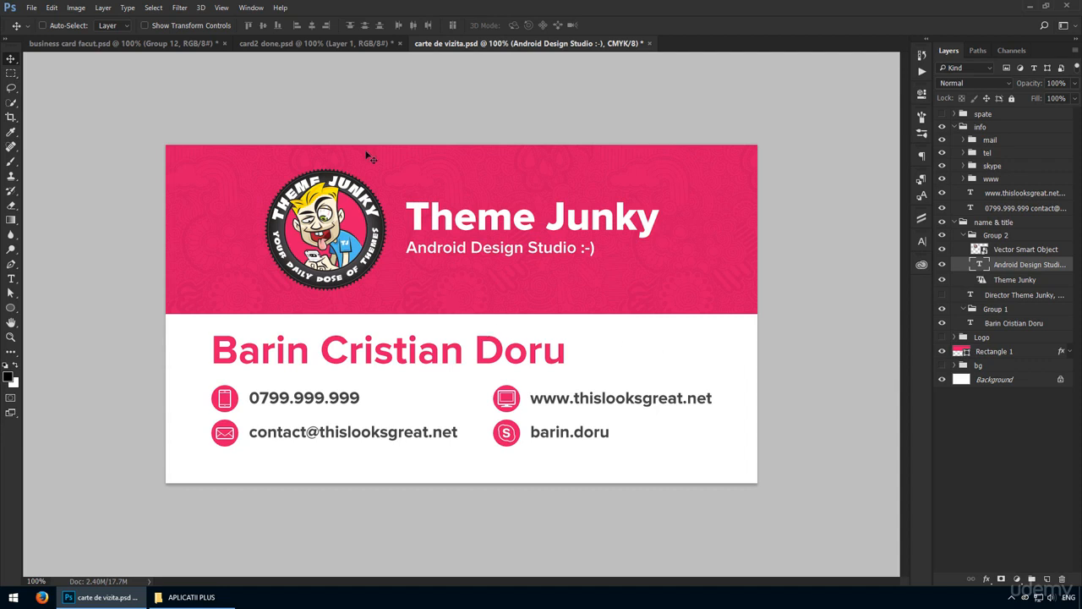
Save the card2 done.psd mockup as card3.psd.
click(302, 46)
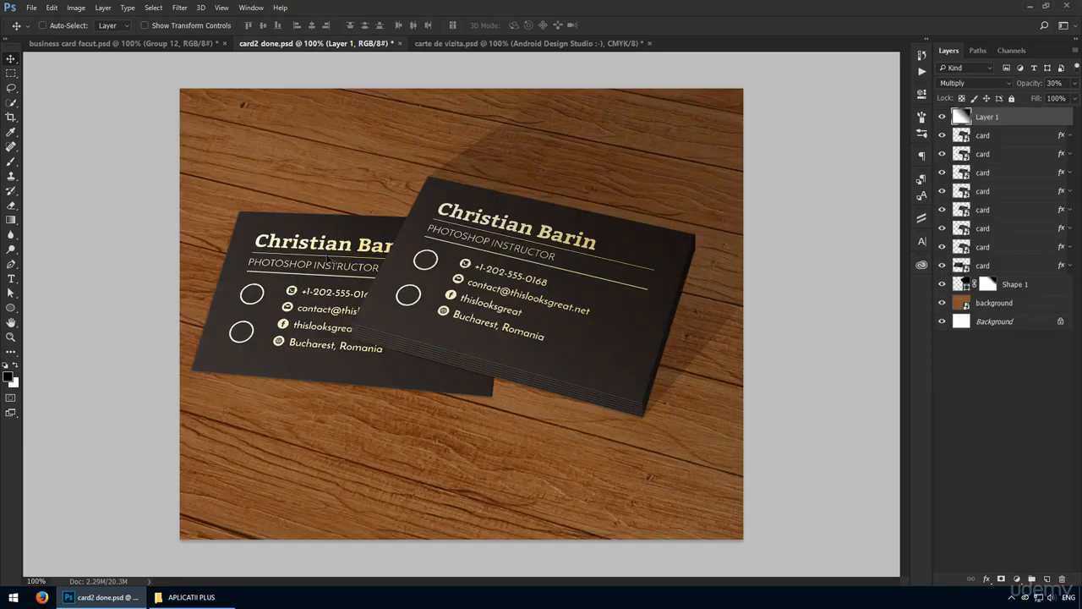
click(30, 8)
click(51, 132)
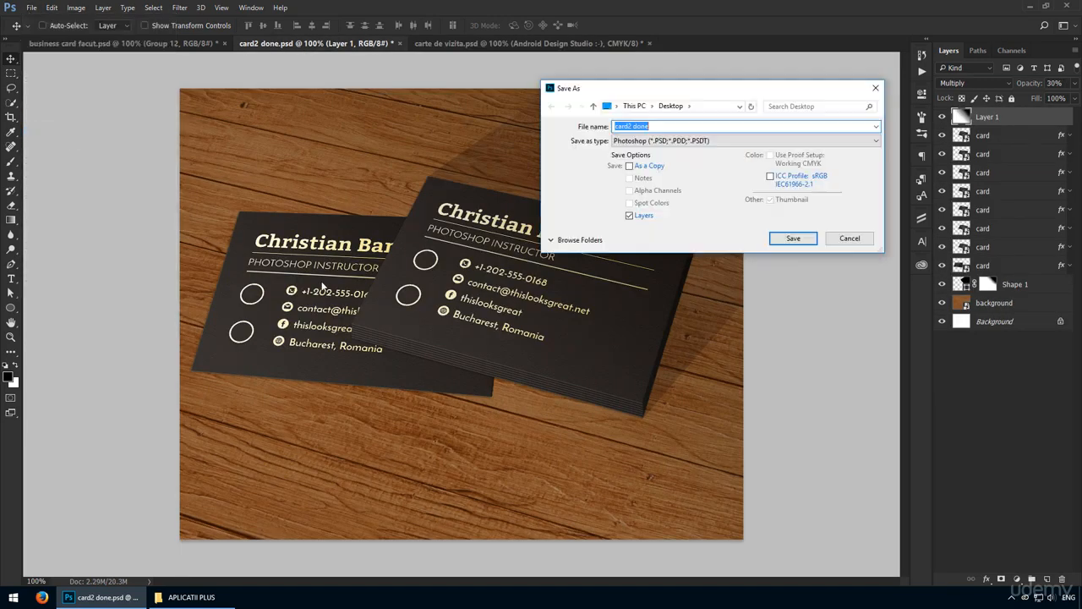
key(BackSpace)
key(BackSpace)
key(BackSpace)
key(BackSpace)
key(BackSpace)
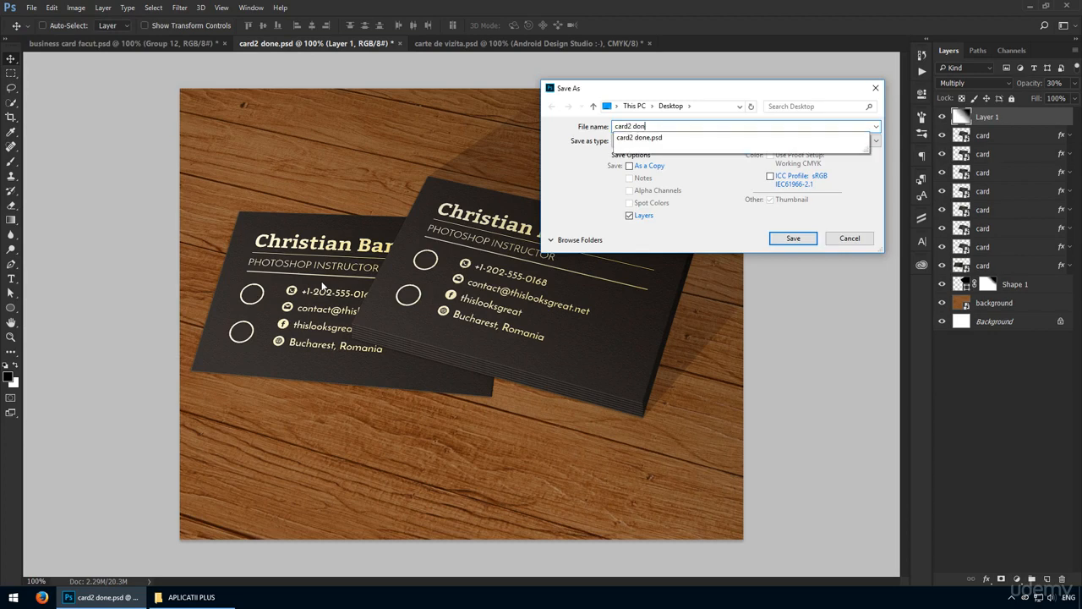
key(Return)
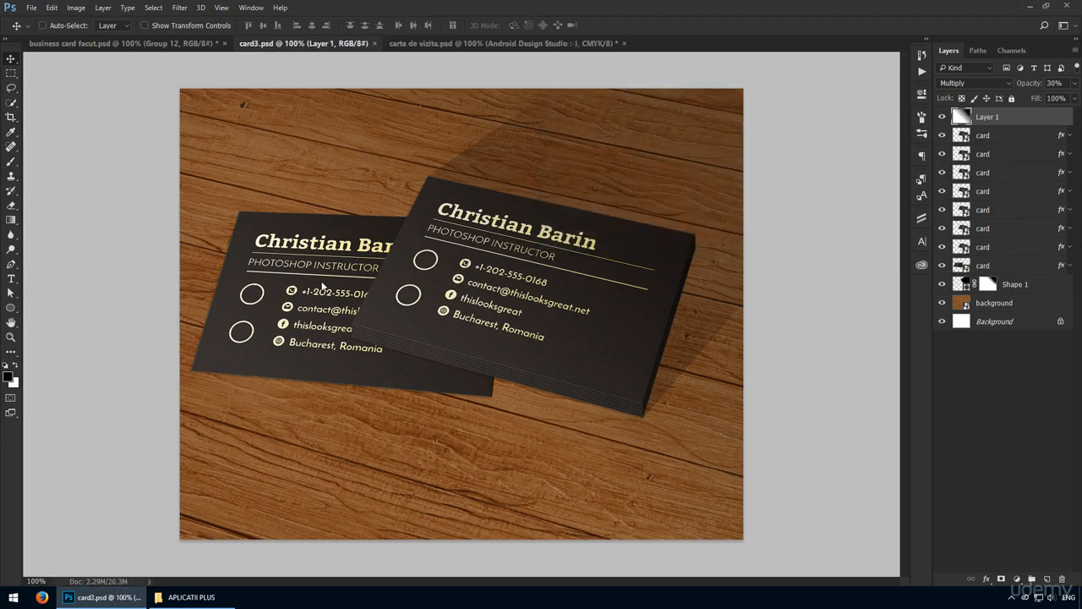